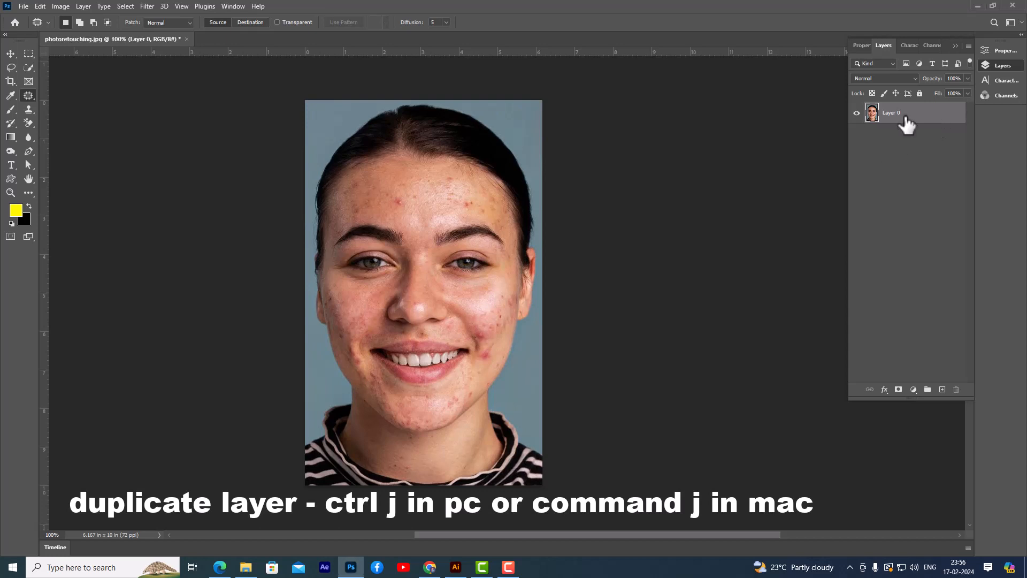
Step: Create an inverted duplicate of Layer 0 and set its blend mode to Vivid Light
key(ctrl+j)
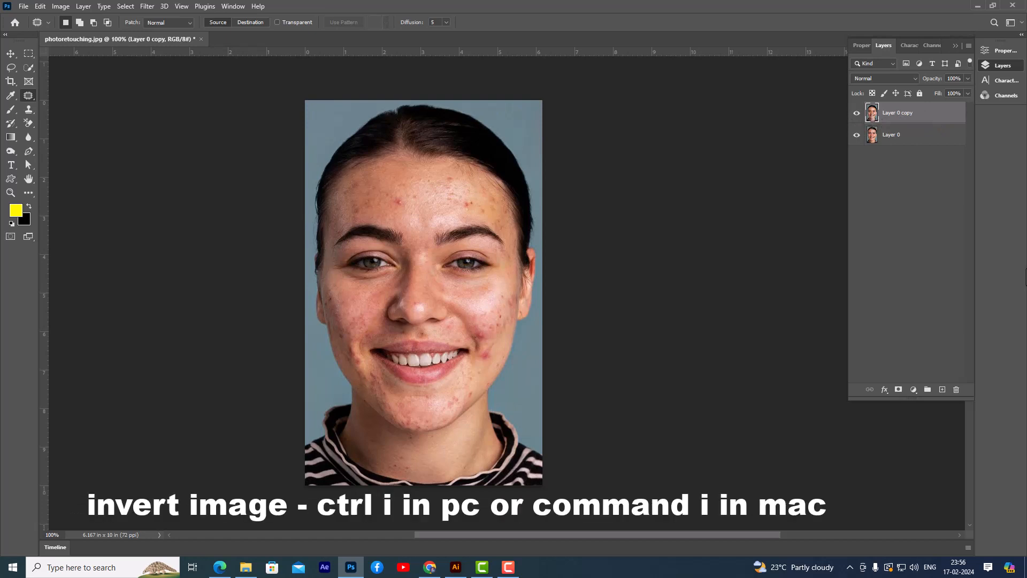
key(ctrl+i)
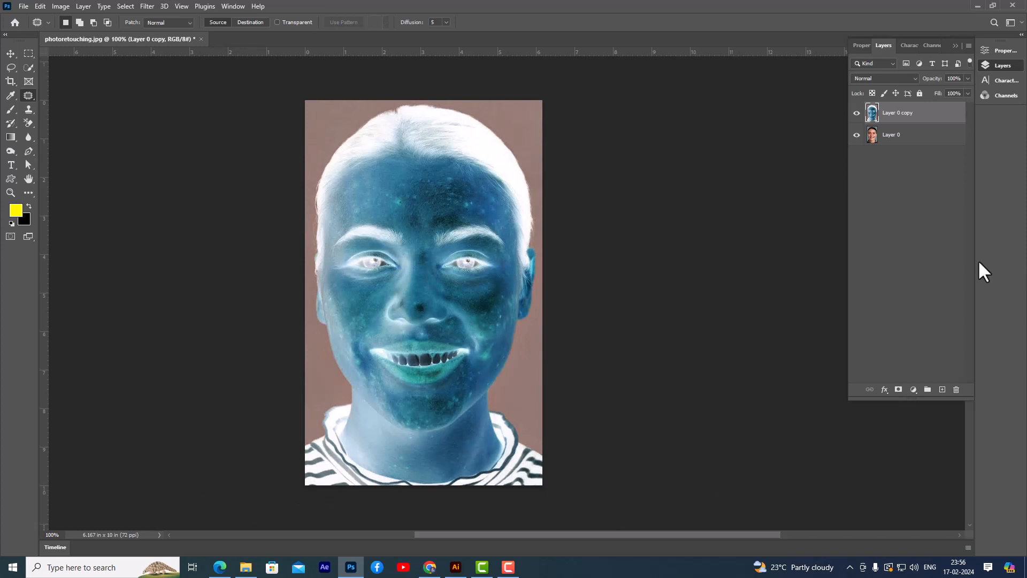
click(892, 78)
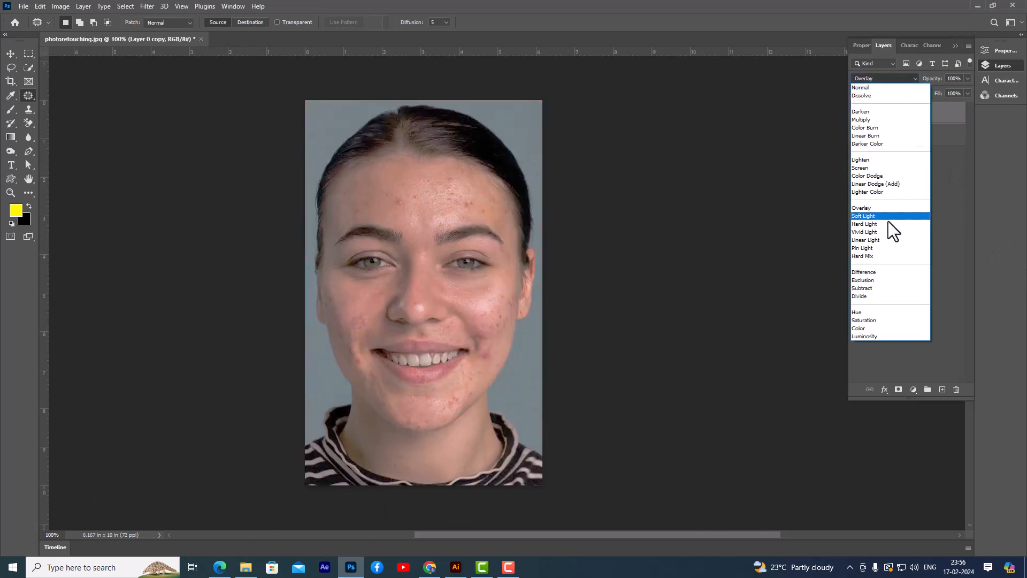
click(886, 233)
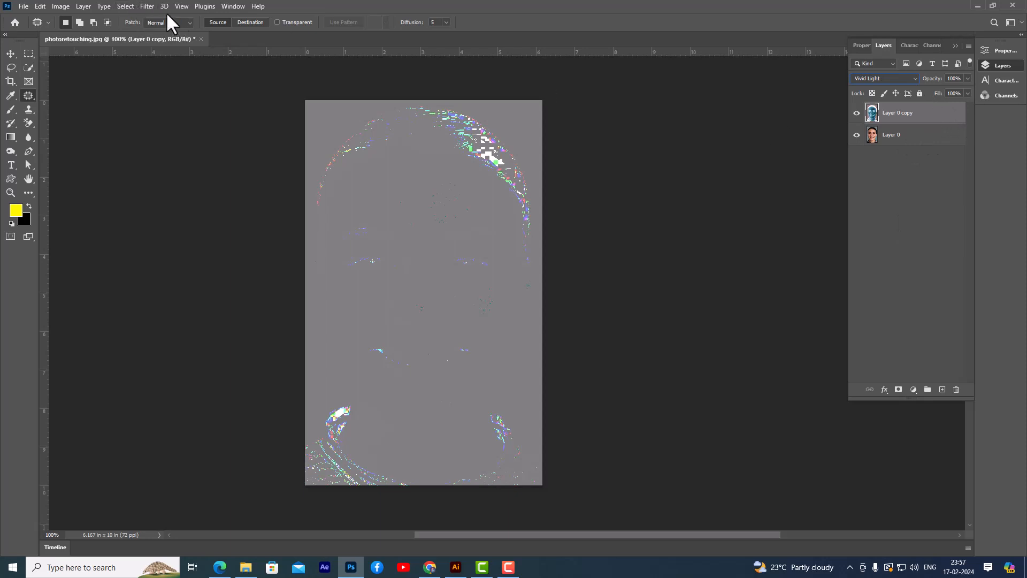
Step: Apply a High Pass filter with a radius of 8 pixels to the inverted copy
click(146, 6)
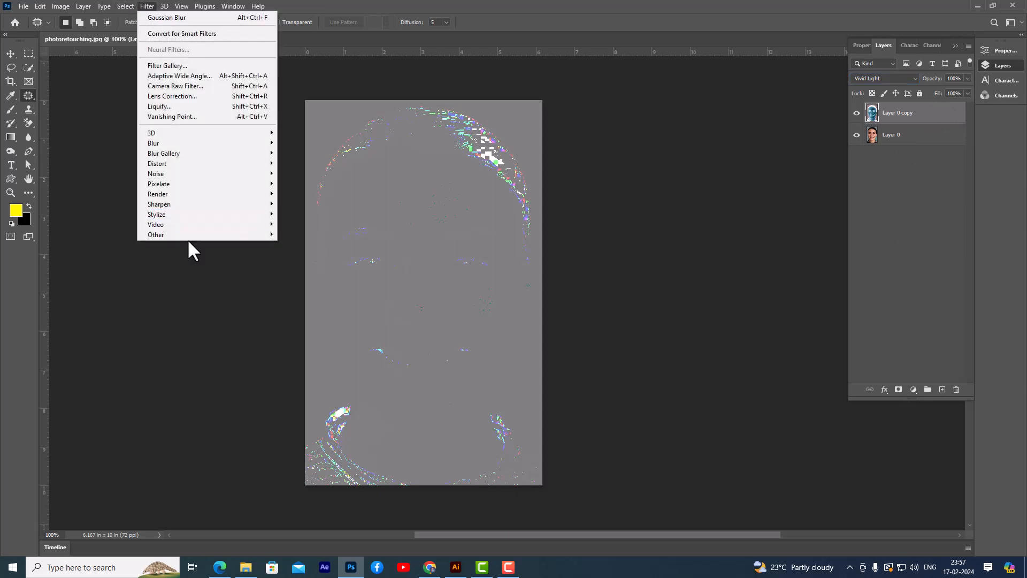
mouse_move(188, 237)
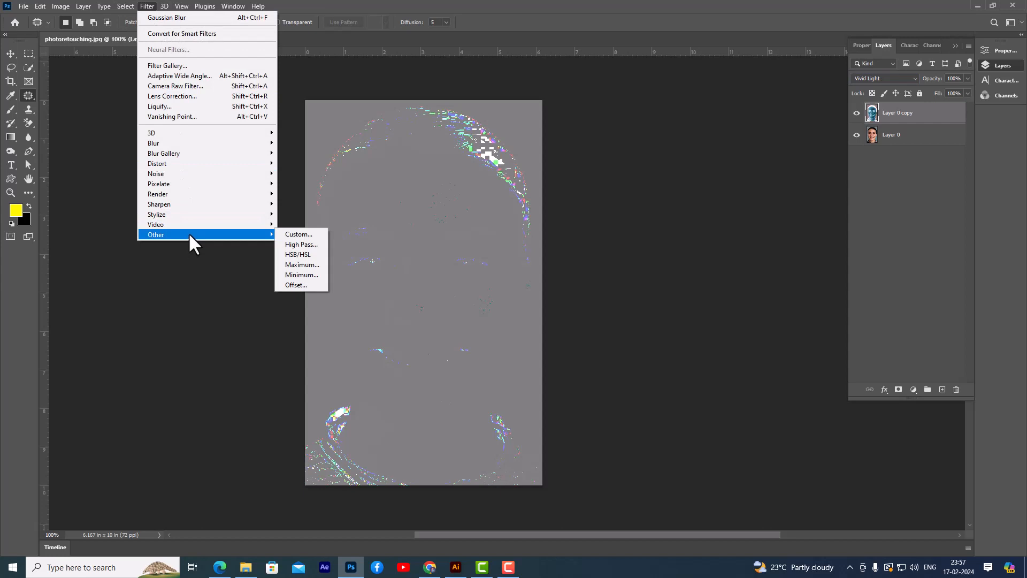
click(319, 245)
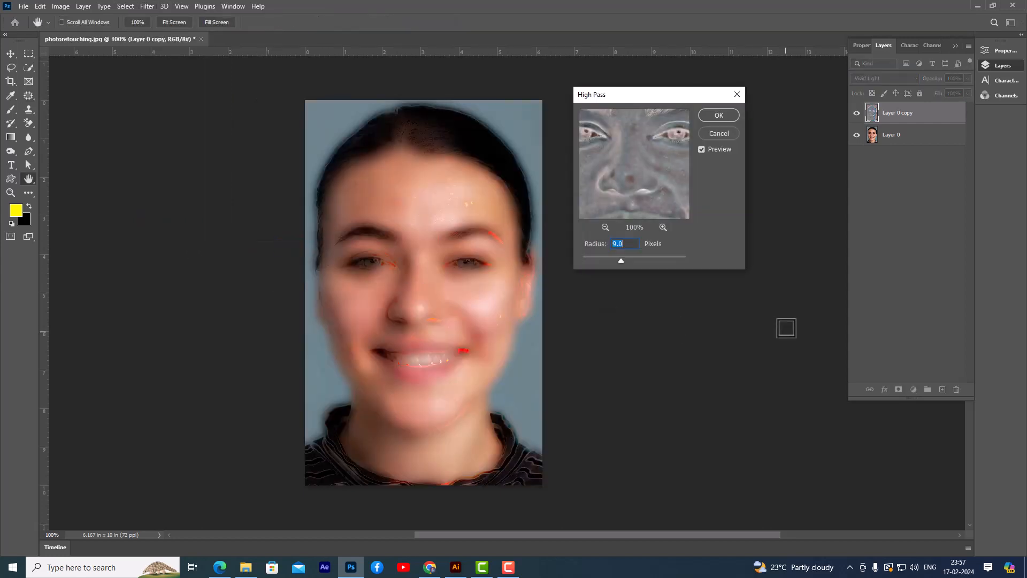
drag(657, 102, 625, 106)
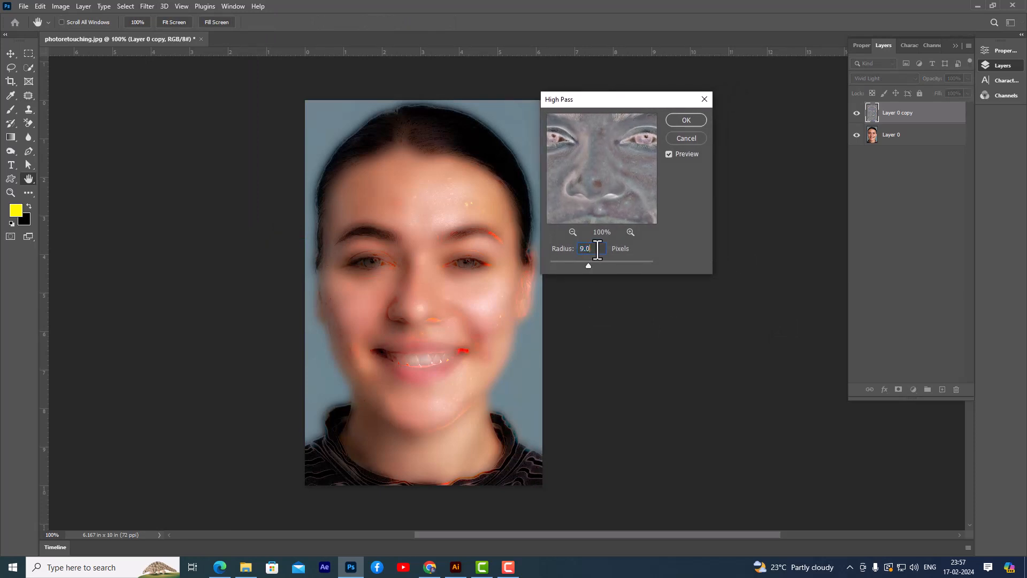
text(8)
click(685, 120)
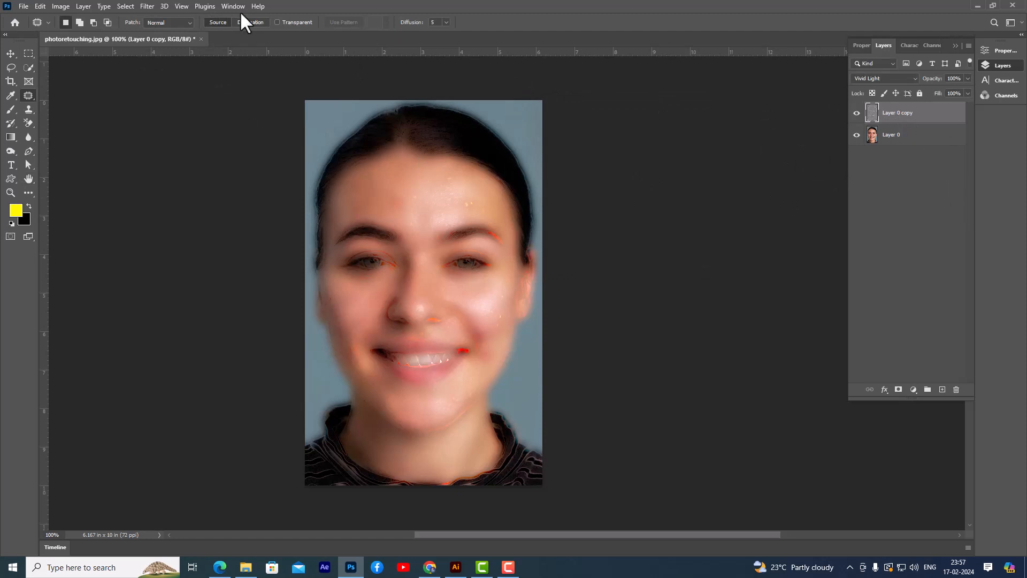
Step: Apply a Gaussian Blur with a radius of 1.0 pixel to Layer 0 copy
click(149, 6)
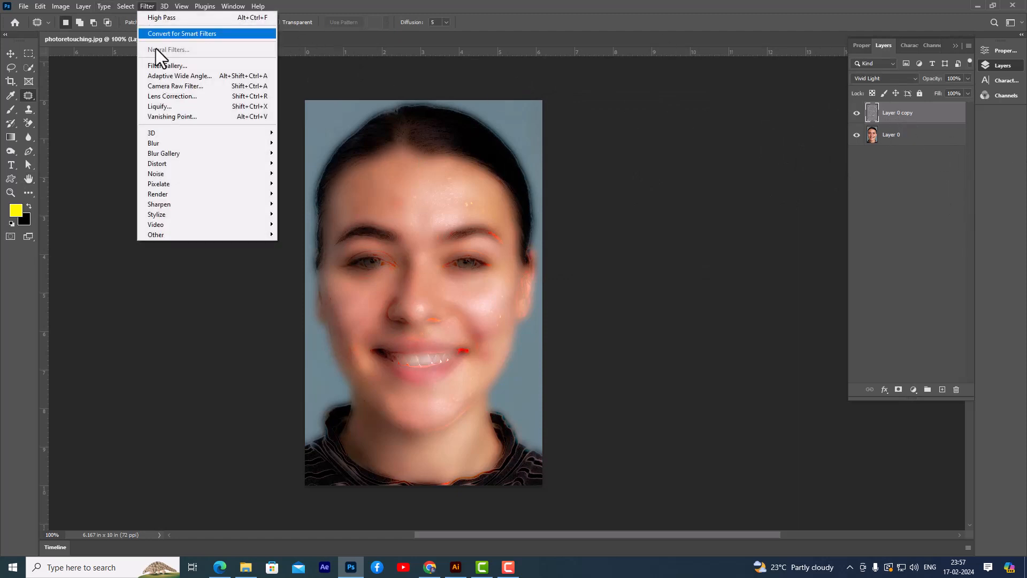
mouse_move(185, 146)
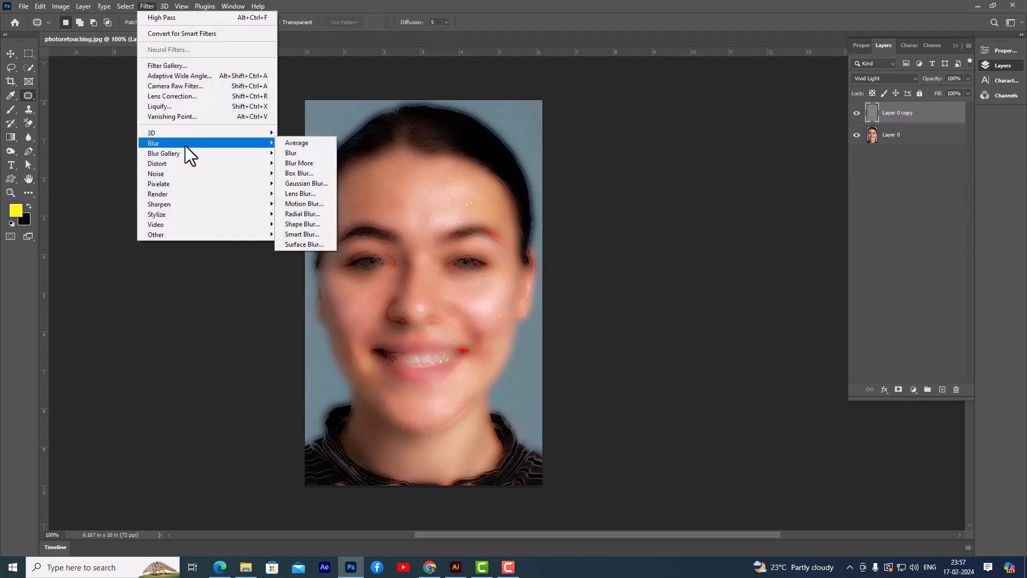
click(328, 185)
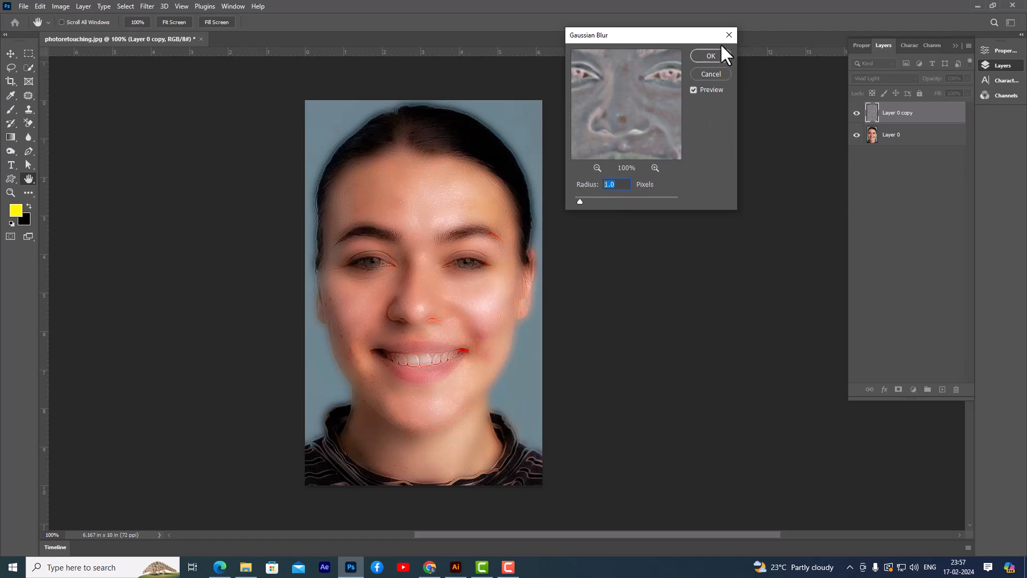
click(713, 56)
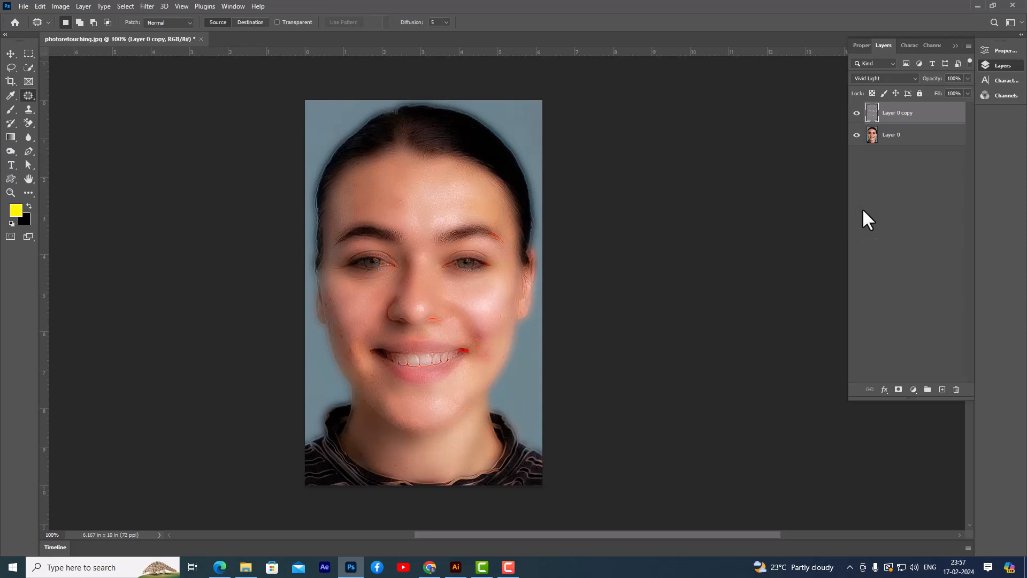
Step: Add a hide-all mask to Layer 0 copy and set up the Brush tool with 80% flow
alt+click(899, 390)
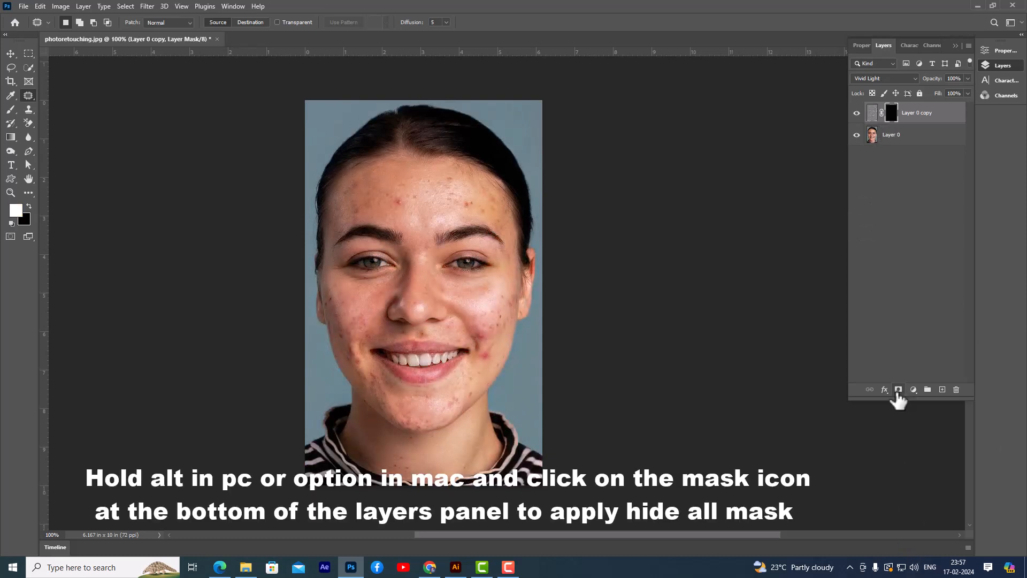
click(12, 110)
click(56, 110)
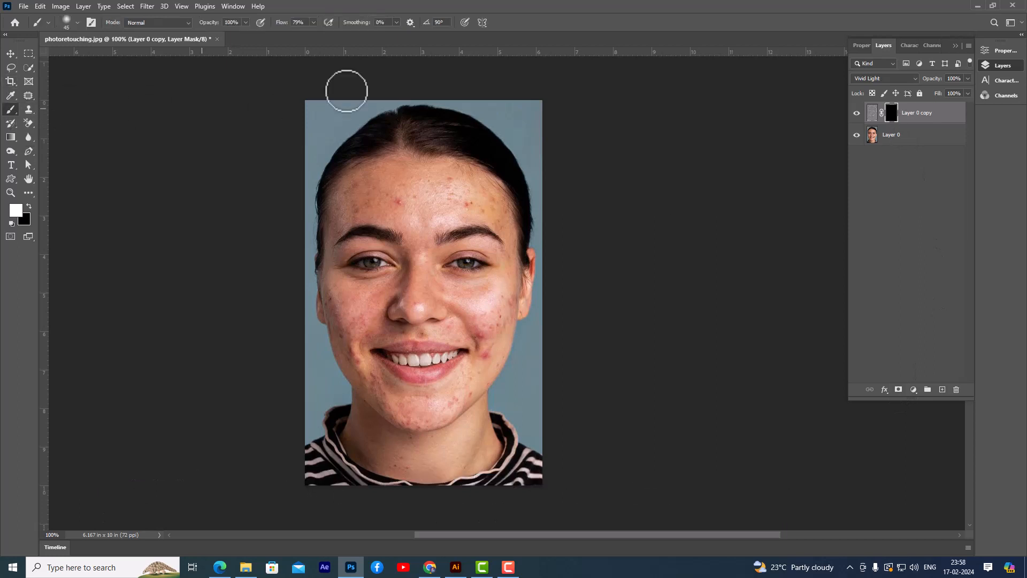
click(308, 23)
text(80)
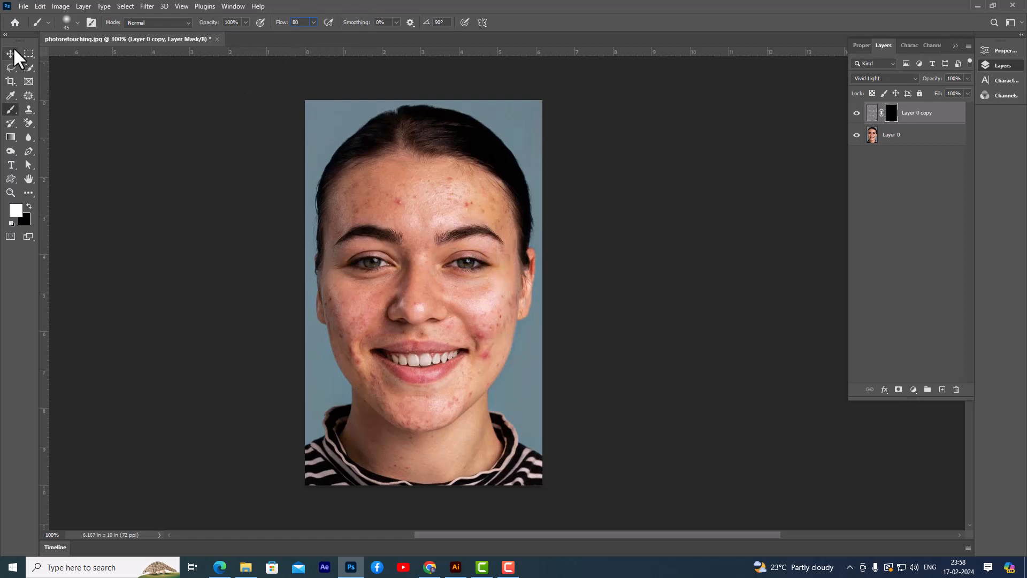
click(11, 95)
click(11, 109)
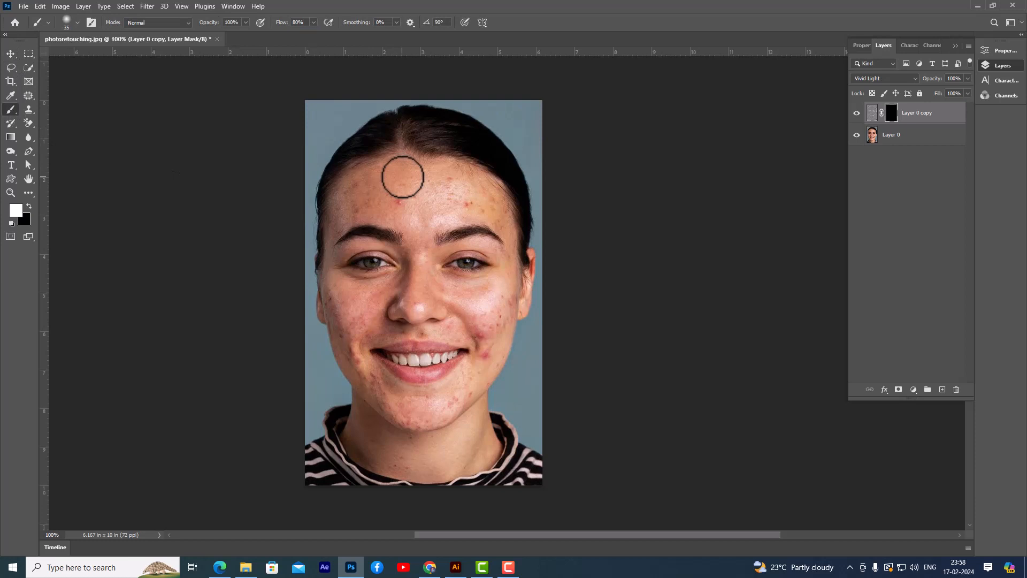
Step: Paint white on the mask over the forehead with a brush of size 100 to smooth its skin
key(bracketright)
key(bracketright)
key(bracketright)
key(bracketright)
key(bracketright)
key(bracketright)
key(bracketright)
key(bracketright)
key(bracketright)
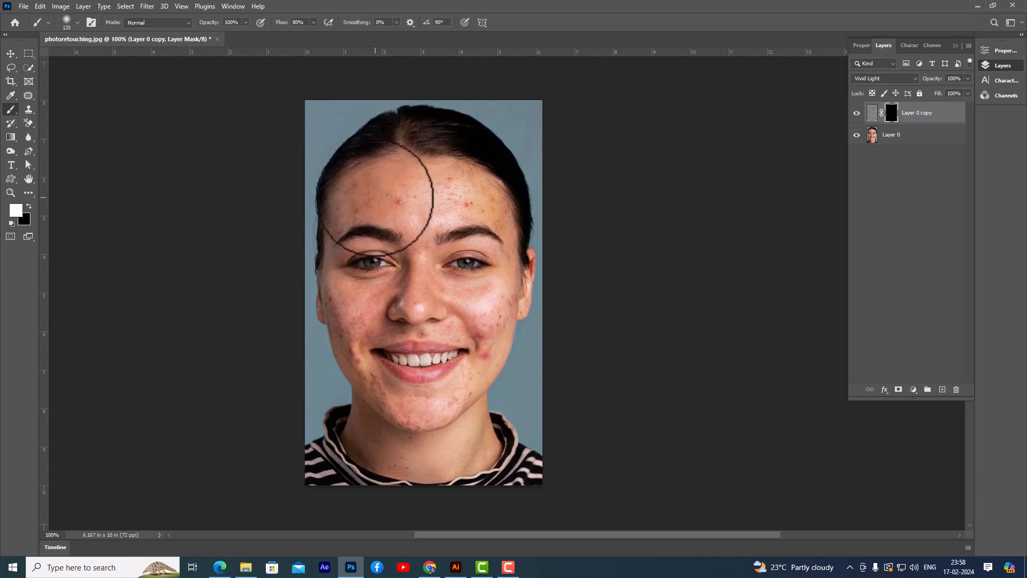
key(bracketleft)
mouse_move(376, 197)
mouse_down()
mouse_move(364, 192)
mouse_move(475, 204)
mouse_move(350, 207)
mouse_move(371, 191)
mouse_up()
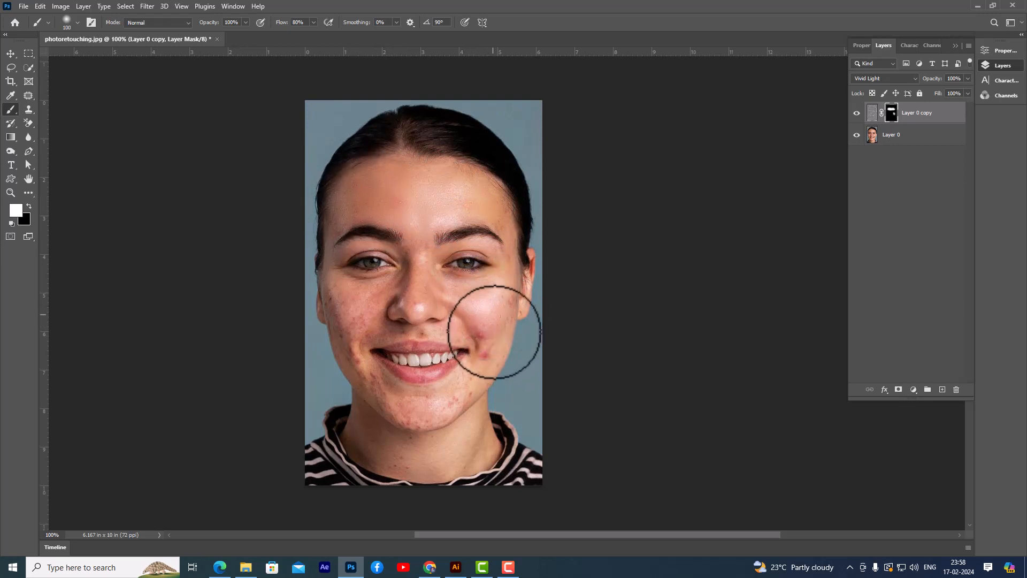
Step: Reduce the brush size to 60 and paint white on the mask over the cheek on the photo's right side
key(bracketleft)
key(bracketleft)
key(bracketleft)
key(bracketleft)
mouse_move(498, 339)
mouse_down()
mouse_move(484, 328)
mouse_move(492, 362)
mouse_up()
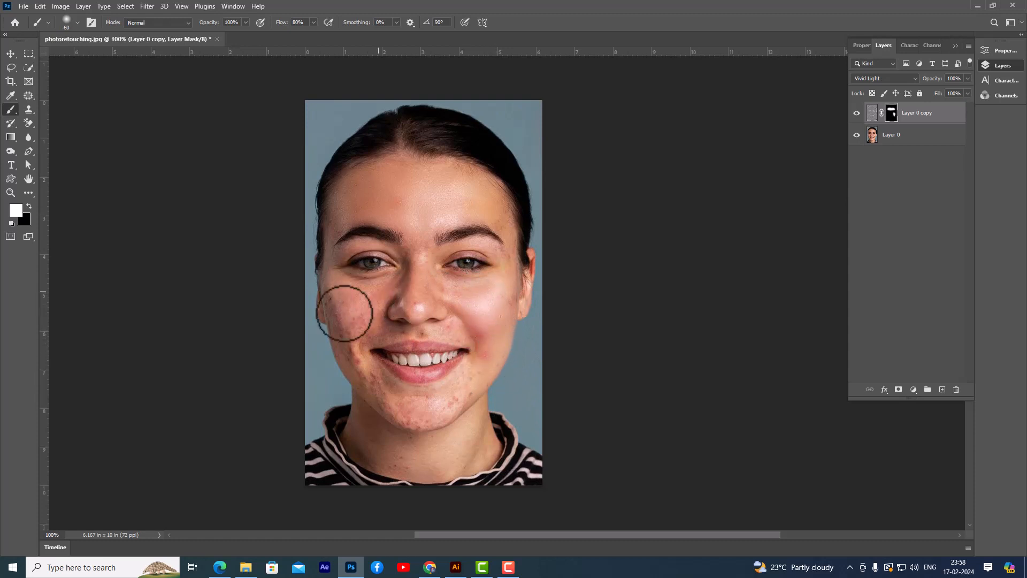
Step: Smooth the other cheek, the chin and the neck by painting white on the mask, enlarging the brush to 80
mouse_move(344, 313)
mouse_down()
mouse_move(350, 344)
mouse_move(337, 297)
mouse_move(346, 340)
mouse_move(340, 305)
mouse_move(363, 375)
mouse_move(352, 350)
mouse_move(388, 405)
mouse_move(439, 410)
mouse_move(455, 393)
mouse_move(417, 427)
mouse_move(356, 379)
mouse_move(408, 460)
mouse_move(370, 455)
mouse_move(369, 429)
mouse_up()
key(bracketright)
key(bracketright)
mouse_move(404, 228)
mouse_down()
mouse_move(425, 206)
mouse_move(510, 217)
mouse_move(381, 189)
mouse_move(353, 208)
mouse_up()
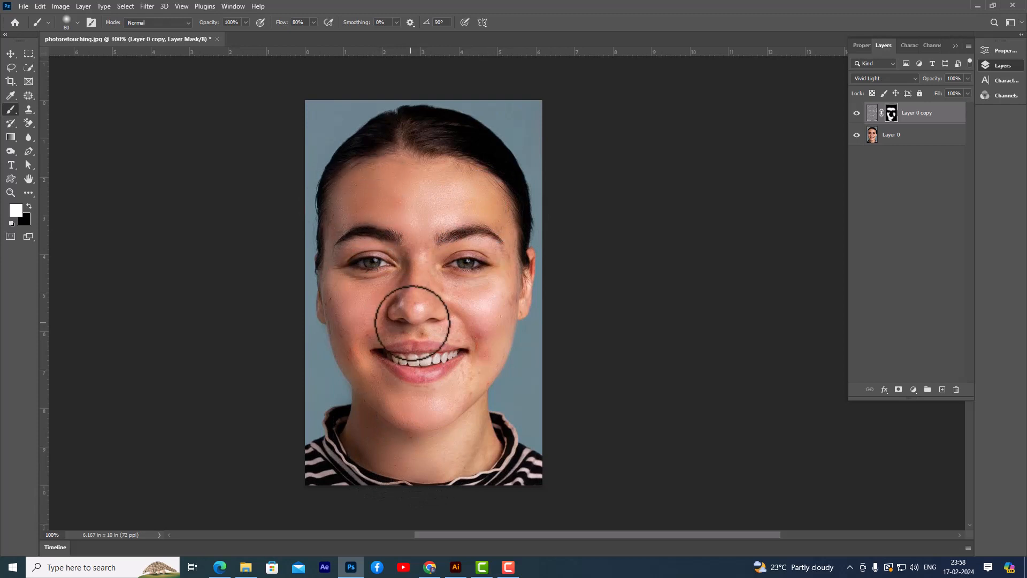
Step: Smooth the skin around the nose on the mask, and restore the lip and teeth detail with a smaller black brush
mouse_move(378, 323)
mouse_down()
mouse_move(351, 301)
mouse_move(342, 311)
mouse_move(338, 297)
mouse_move(372, 311)
mouse_move(505, 312)
mouse_move(470, 303)
mouse_move(500, 321)
mouse_move(460, 290)
mouse_move(520, 324)
mouse_move(499, 374)
mouse_move(489, 348)
mouse_move(470, 404)
mouse_move(443, 415)
mouse_move(452, 400)
mouse_move(386, 332)
mouse_up()
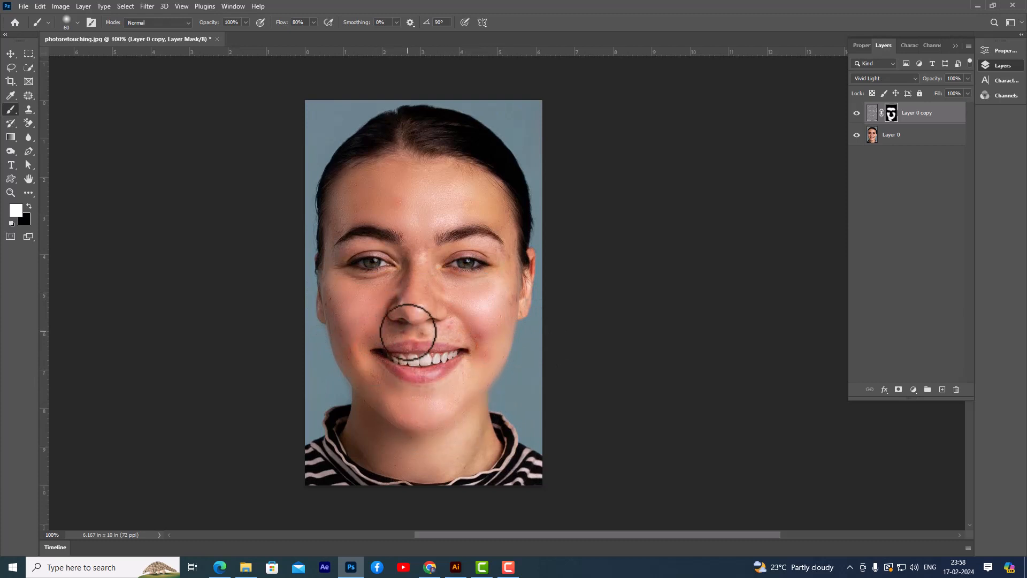
key(bracketleft)
key(bracketleft)
key(bracketleft)
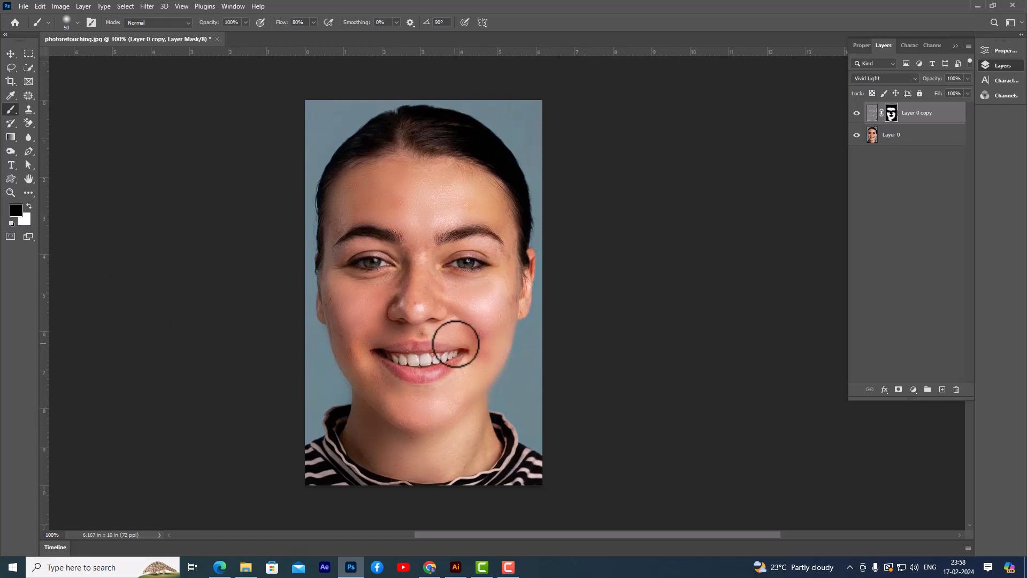
key(bracketleft)
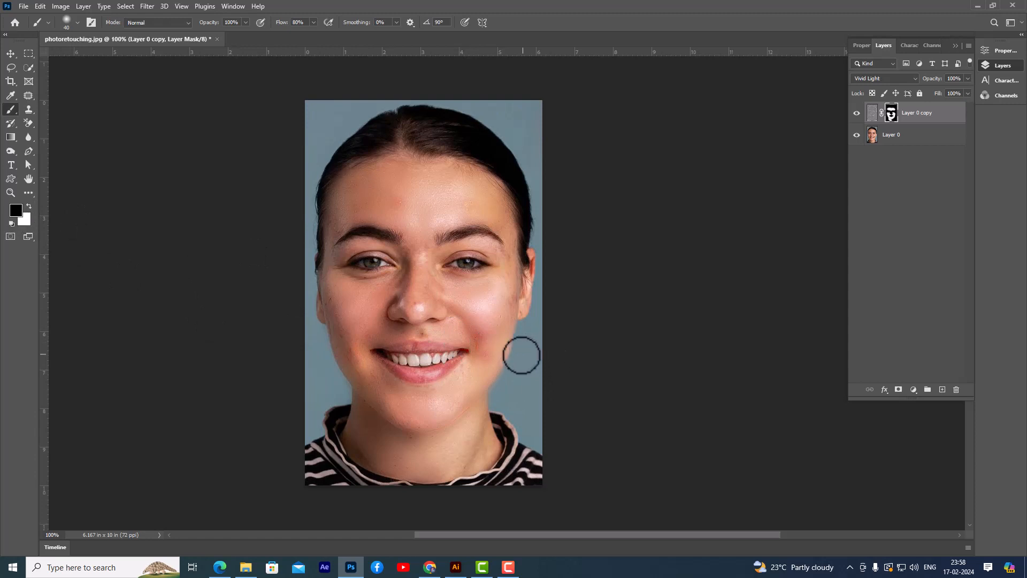
Step: Touch up the mask on the cheek beside the mouth corner with black, and repaint the reddish spot in white
key(bracketright)
mouse_move(503, 337)
mouse_down()
mouse_move(488, 374)
mouse_move(472, 380)
mouse_move(481, 371)
mouse_up()
click(29, 206)
key(bracketleft)
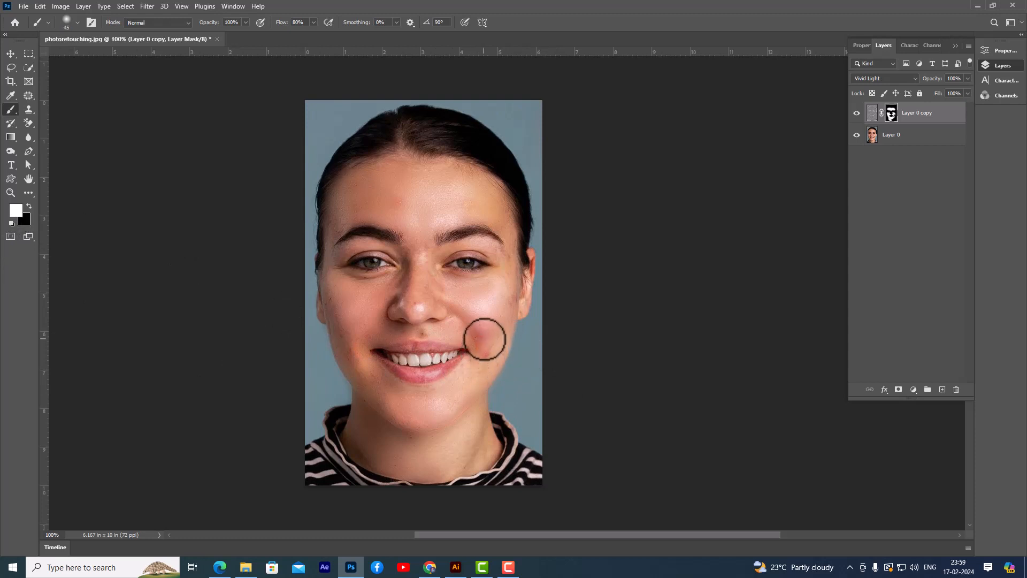
drag(487, 357, 486, 337)
Step: Stamp all visible layers into a new merged layer above Layer 0 copy
click(872, 113)
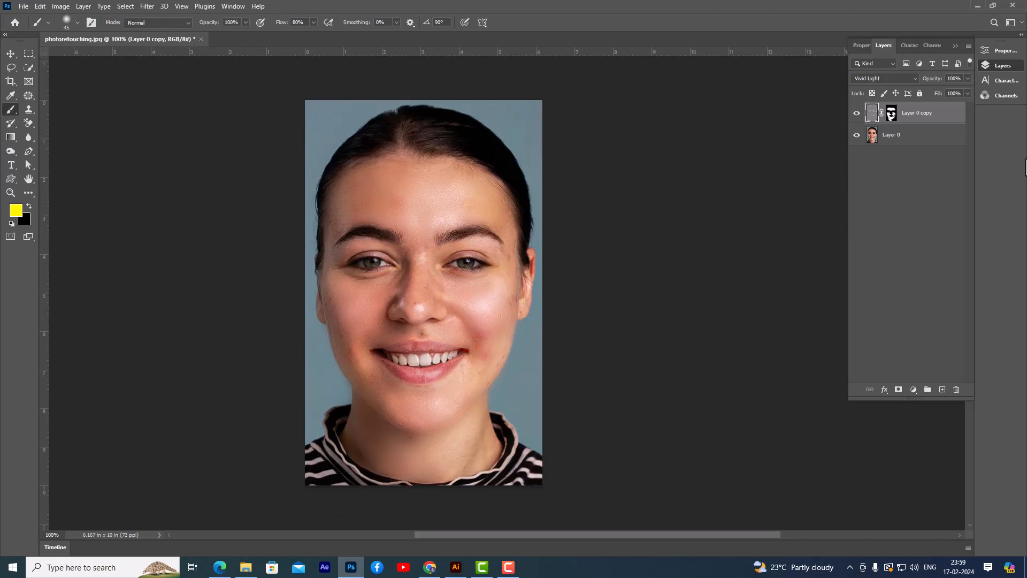
key(ctrl+alt+shift+e)
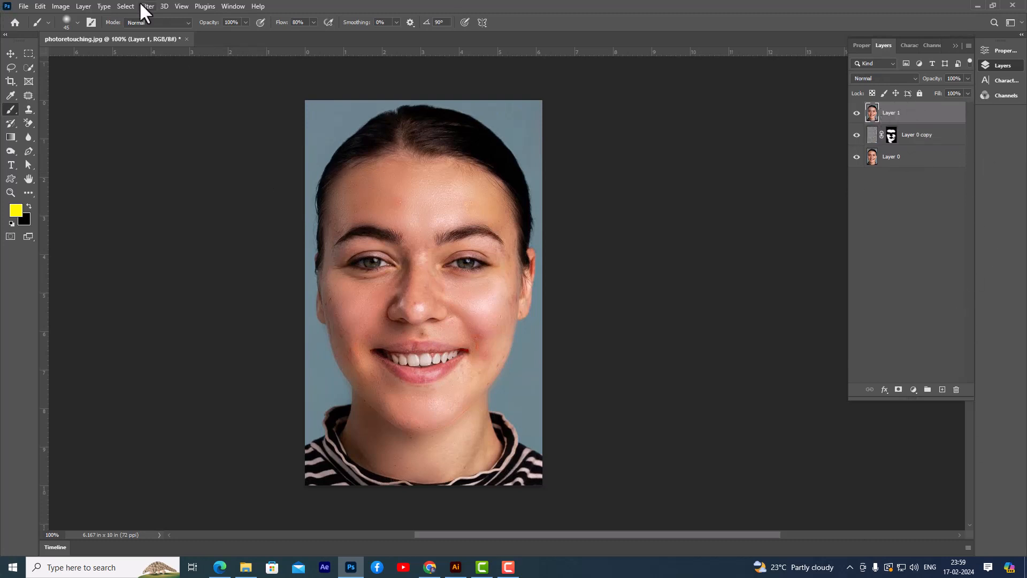
Step: Repair the remaining blemishes on the forehead and the photo's left cheek of Layer 1 with the Patch tool
right_click(32, 94)
click(76, 115)
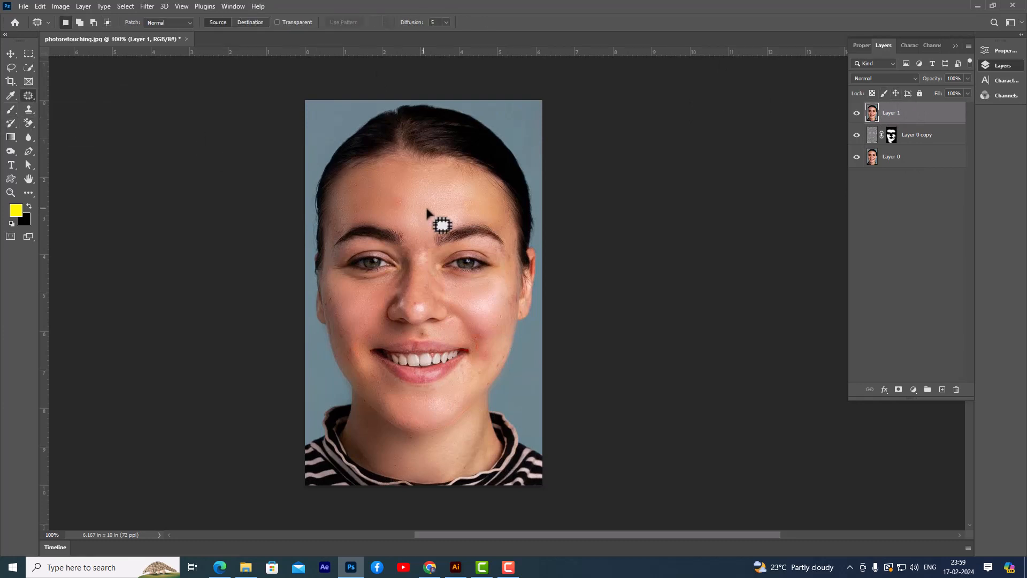
mouse_move(406, 195)
mouse_down()
mouse_move(395, 207)
mouse_move(406, 196)
mouse_move(424, 202)
mouse_up()
key(ctrl+d)
mouse_move(334, 293)
mouse_down()
mouse_move(327, 309)
mouse_move(344, 314)
mouse_move(360, 300)
mouse_up()
key(ctrl+d)
mouse_move(343, 332)
mouse_down()
mouse_move(360, 334)
mouse_move(367, 360)
mouse_move(350, 361)
mouse_move(371, 367)
mouse_move(371, 337)
mouse_up()
key(ctrl+d)
key(ctrl+d)
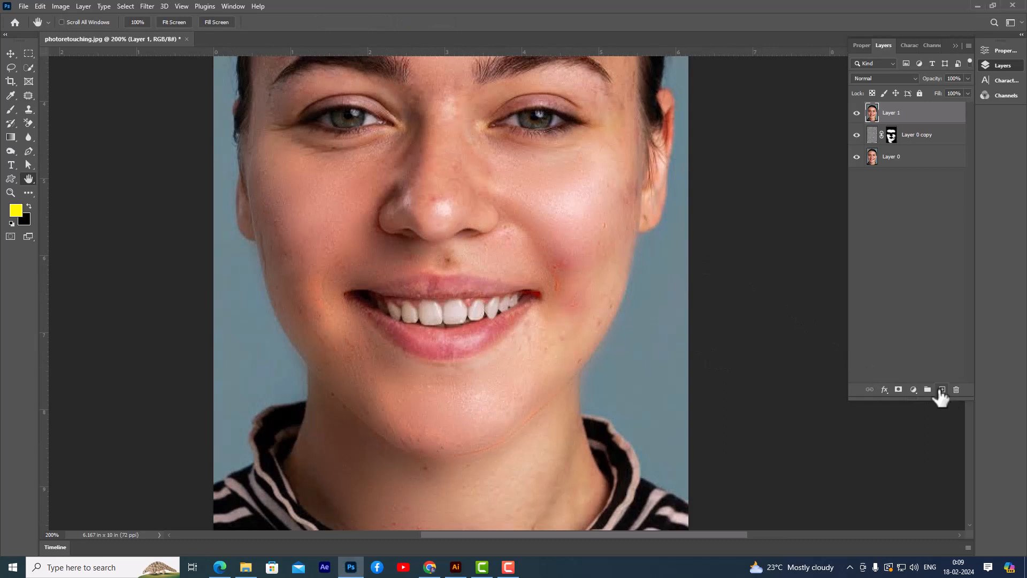
Step: Add a new layer above Layer 1 and trace a closed Pen tool path around the upper lip
click(941, 390)
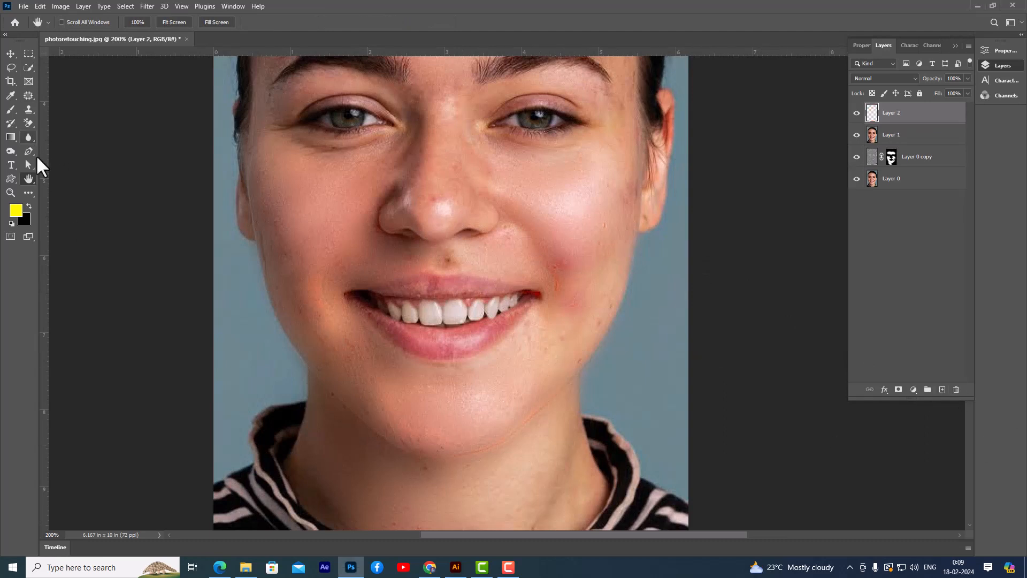
drag(28, 156, 47, 153)
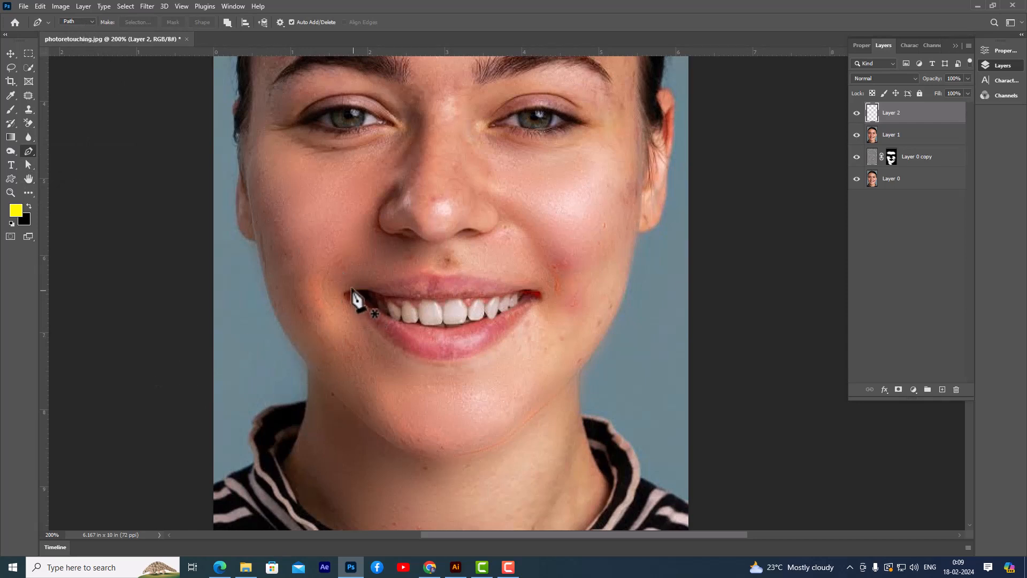
click(347, 292)
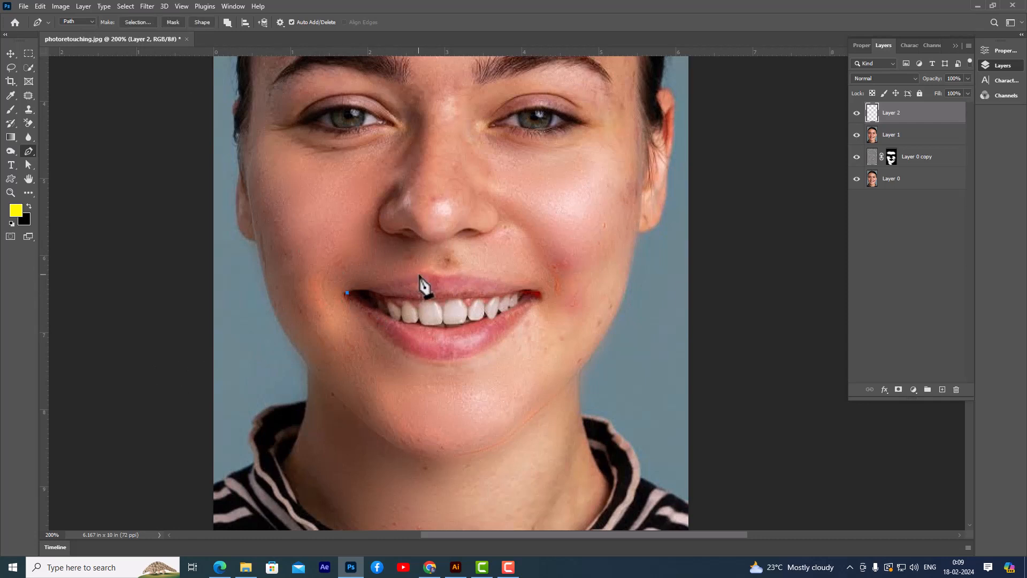
drag(419, 274, 475, 276)
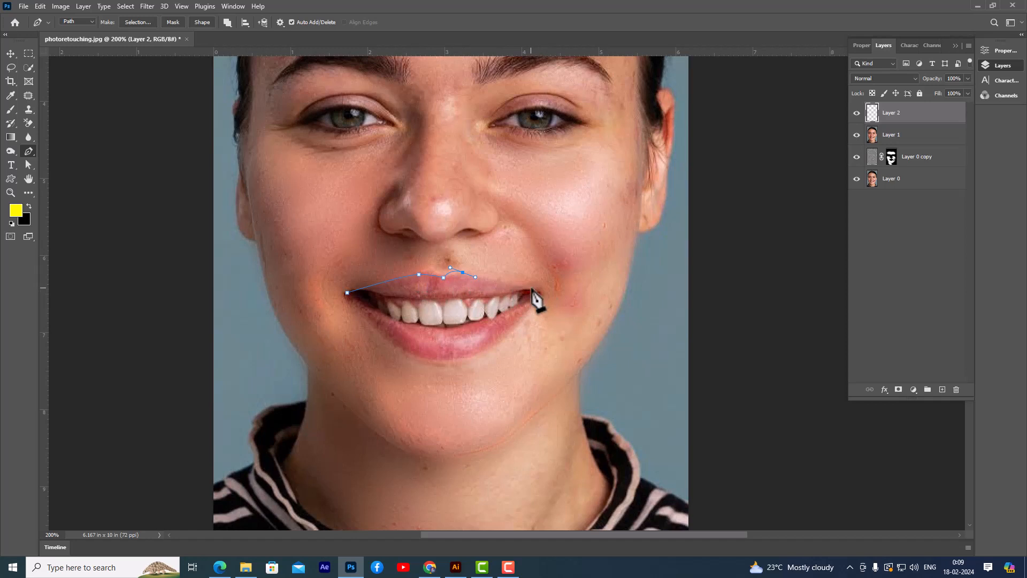
click(530, 286)
click(527, 296)
drag(475, 298, 452, 298)
drag(390, 297, 367, 294)
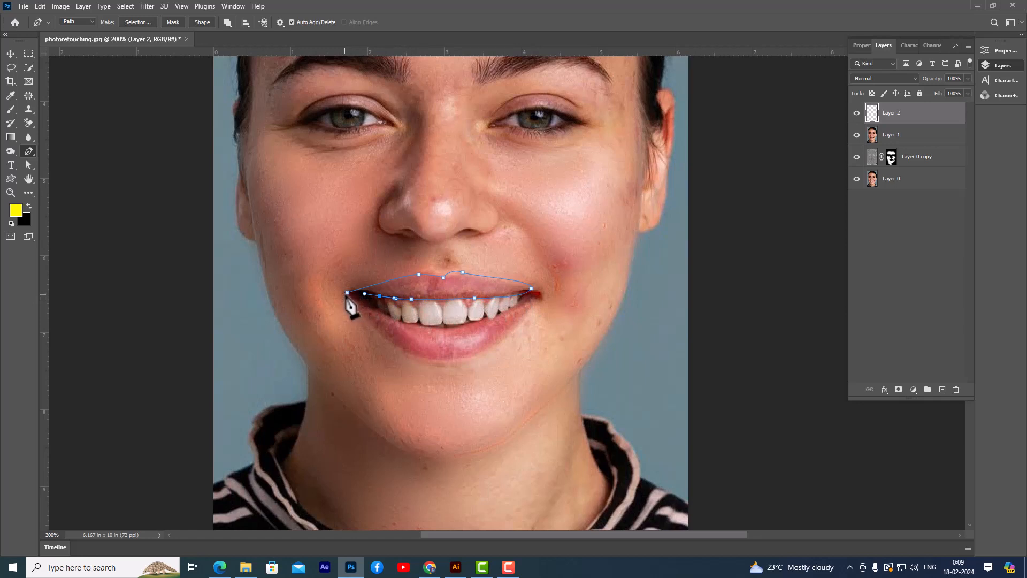
click(348, 294)
Step: Refine the upper lip path's anchor points along the top edge and at both mouth corners to follow the lip contour
drag(413, 273, 455, 277)
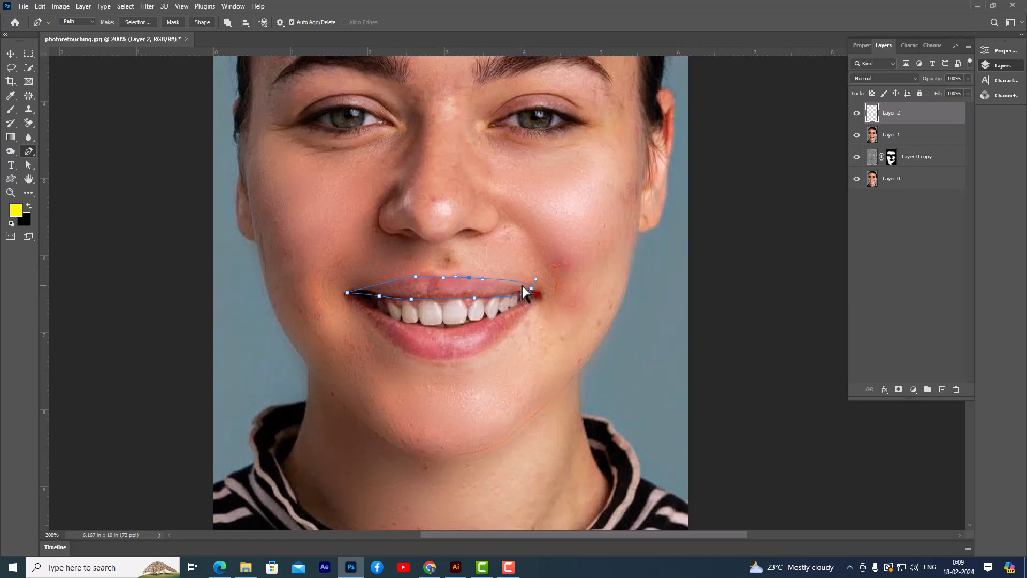
drag(535, 279, 537, 291)
drag(379, 297, 374, 292)
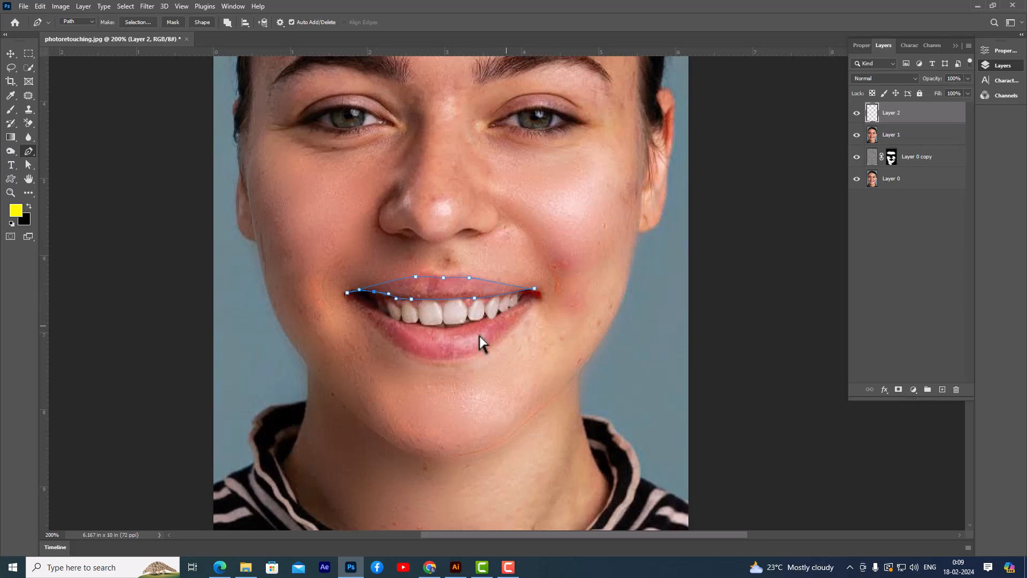
Step: Trace a second closed Pen tool path around the lower lip, following the teeth line and the outer lip edge
click(9, 82)
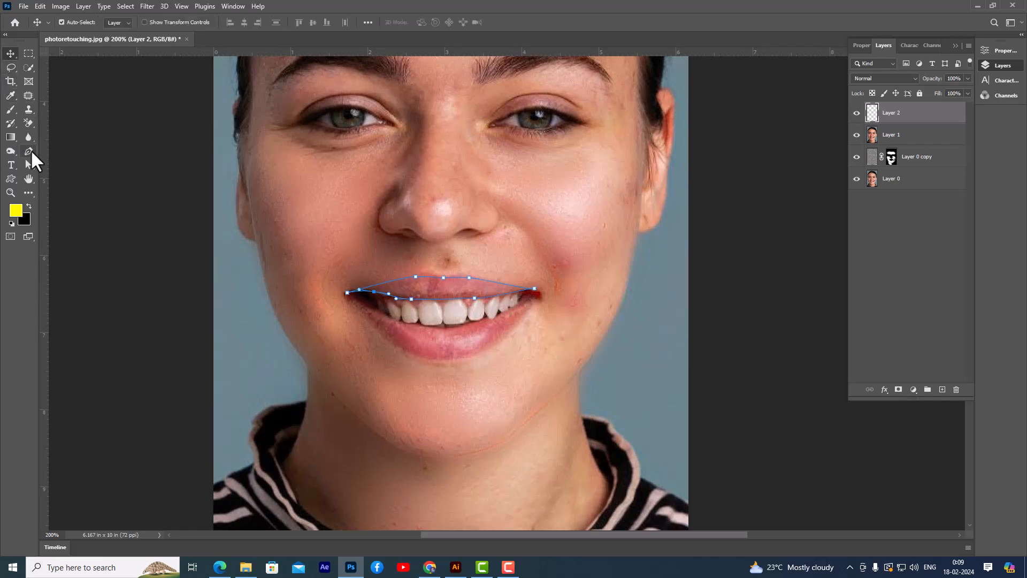
click(29, 151)
click(357, 296)
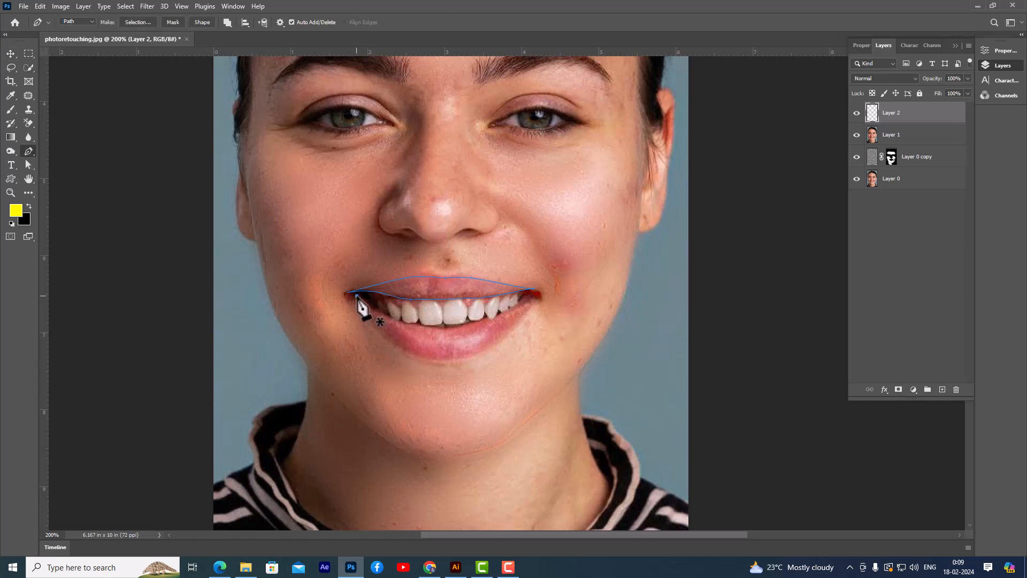
drag(416, 325, 537, 295)
drag(451, 358, 359, 300)
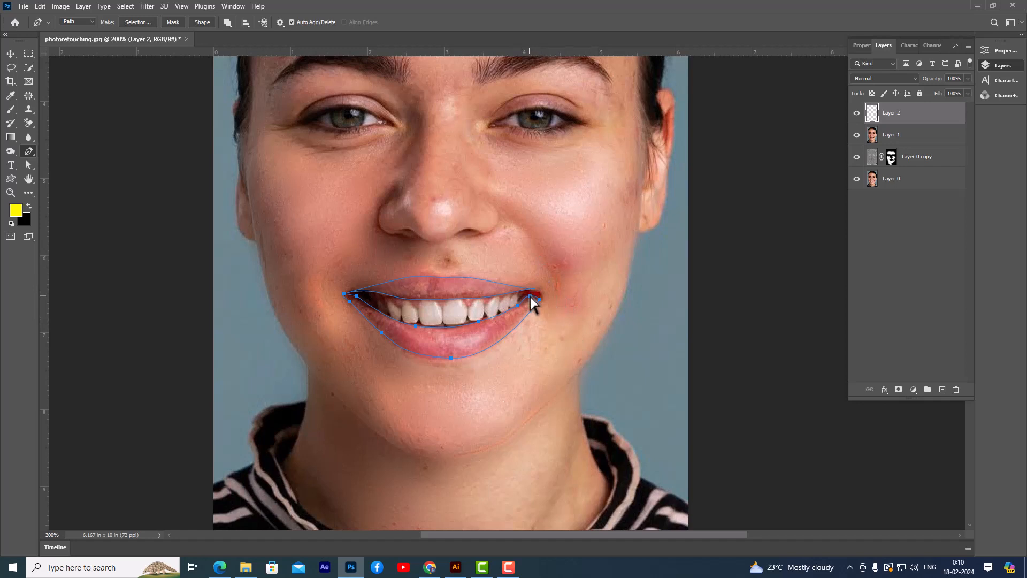
Step: Adjust the lower lip path's anchors and handles at the mouth corner and along the lower edge to fit the lip
drag(531, 297, 546, 300)
ctrl+click(451, 358)
drag(404, 358, 403, 362)
drag(537, 293, 539, 296)
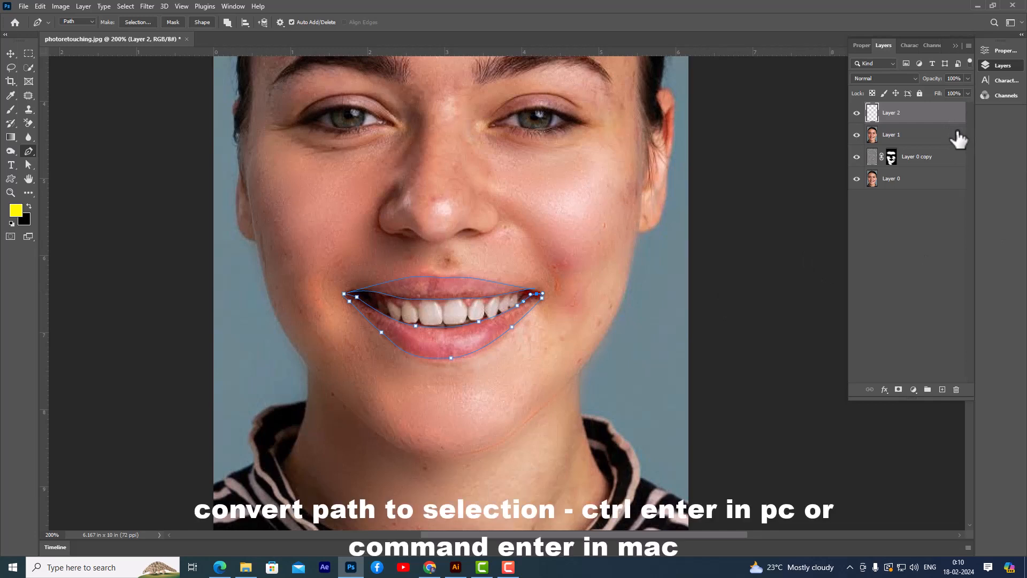
Step: Convert the lip paths to a selection and feather it by 2 pixels
key(ctrl+Return)
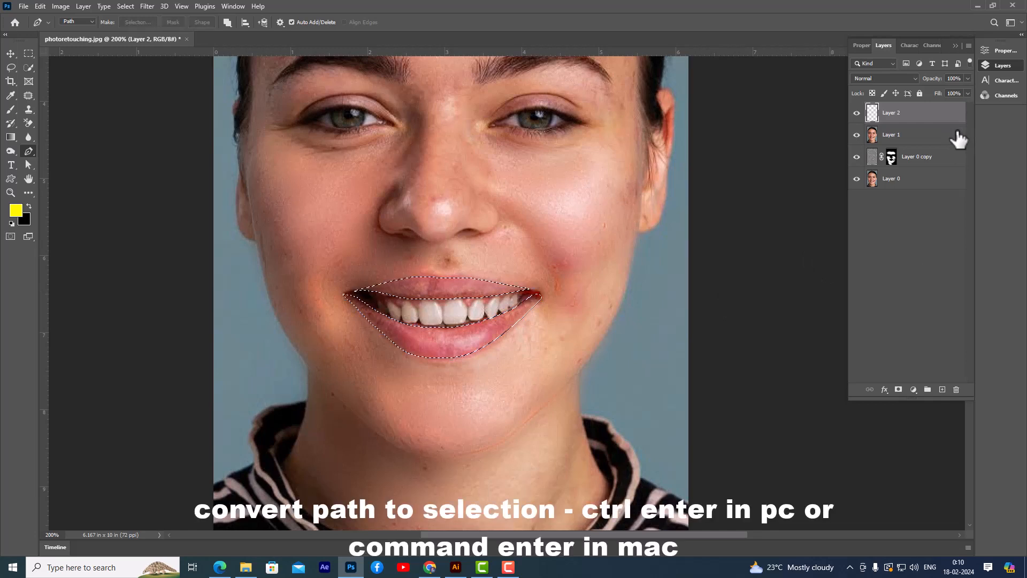
click(27, 53)
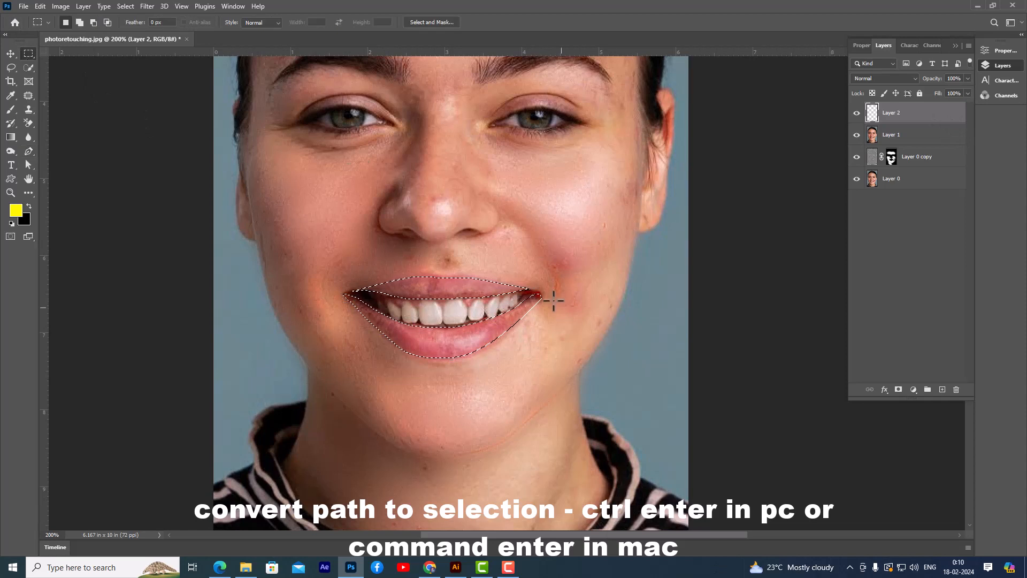
right_click(454, 283)
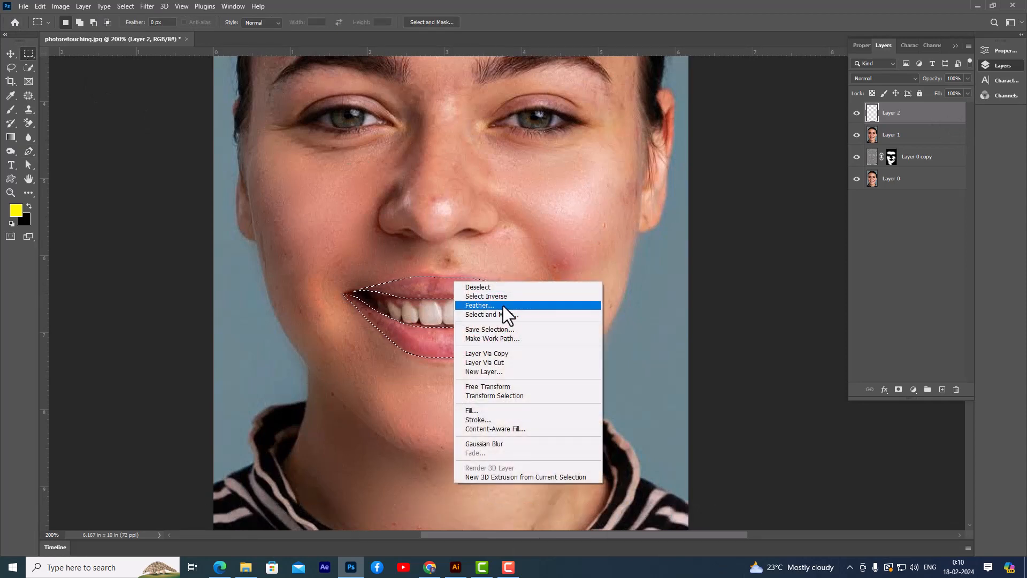
click(505, 306)
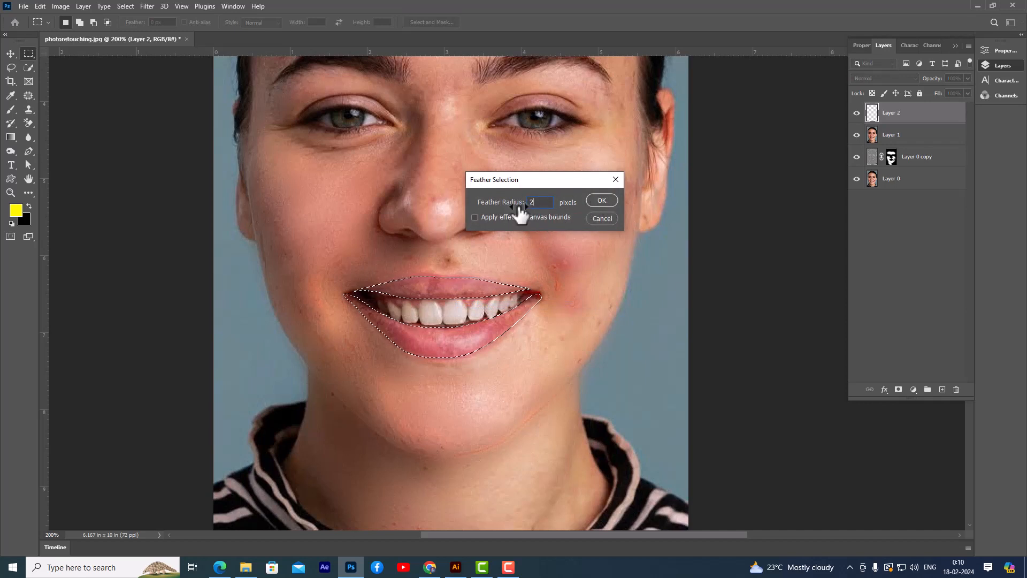
drag(564, 181, 578, 176)
click(615, 197)
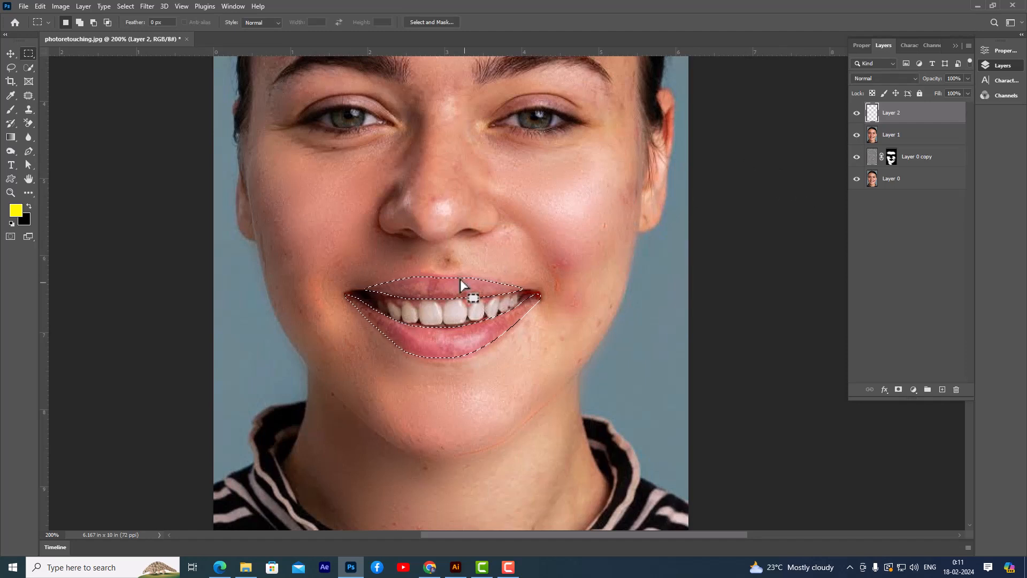
Step: Fill the lip selection on Layer 2 with pure red (ff0000) as the foreground color, and deselect
click(18, 213)
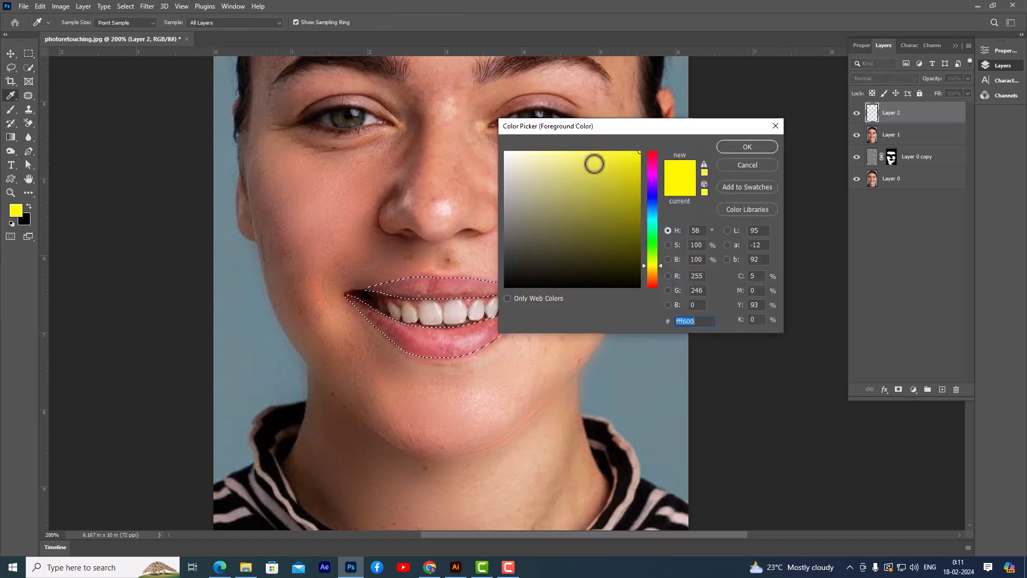
drag(653, 163, 658, 131)
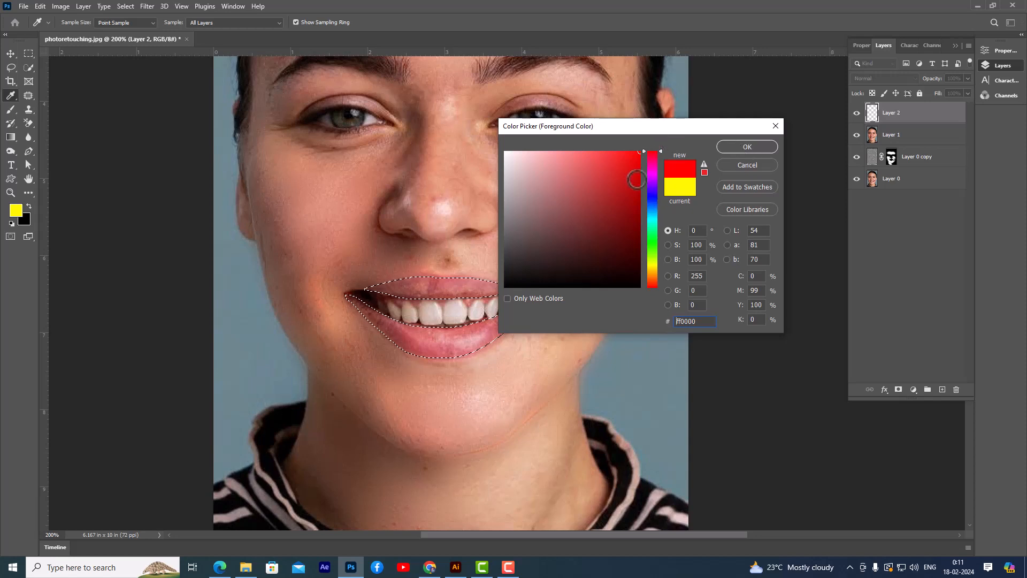
click(729, 151)
key(m)
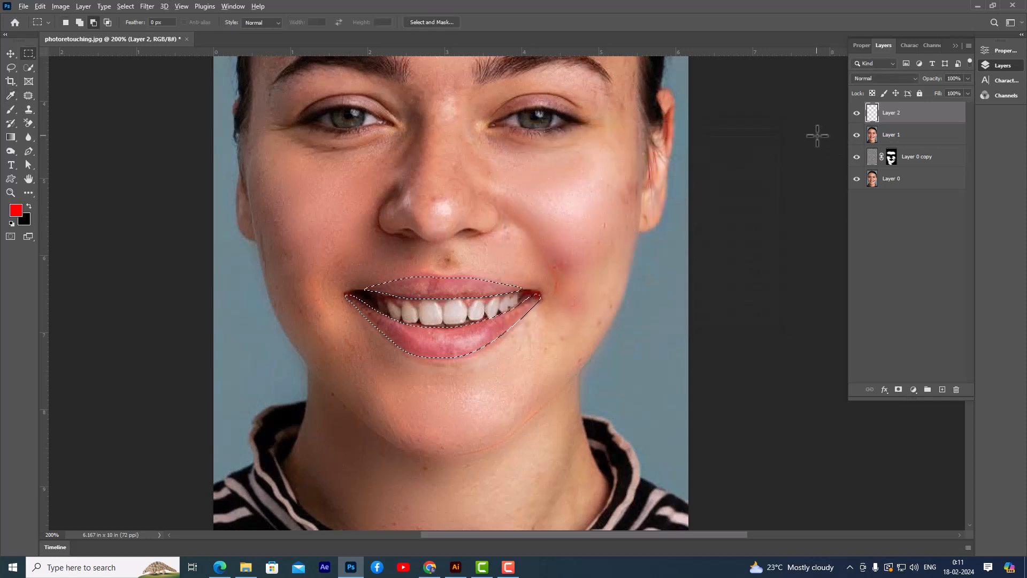
key(alt+BackSpace)
key(ctrl+d)
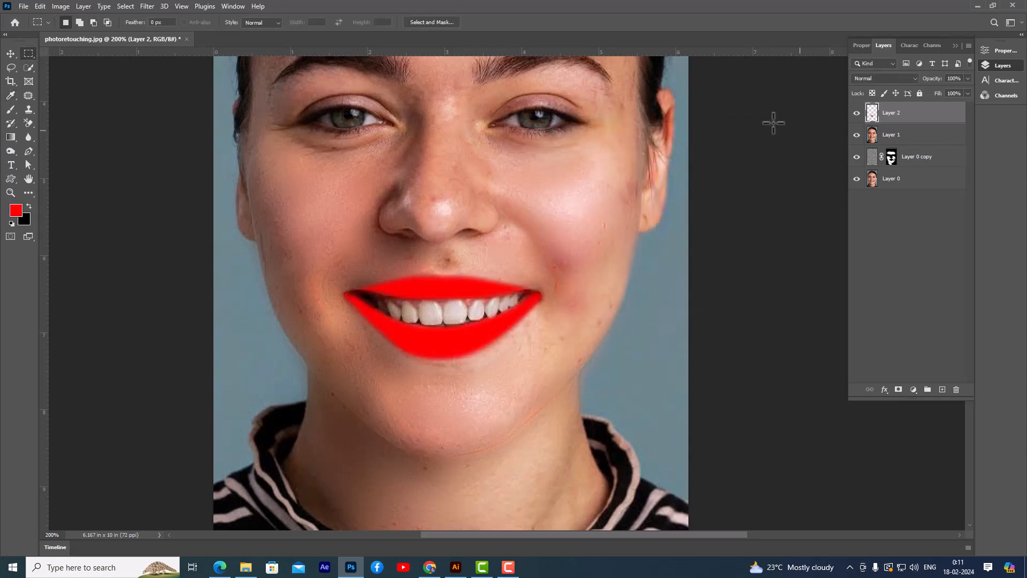
Step: Set the blend mode of the red lip layer to Multiply
click(890, 78)
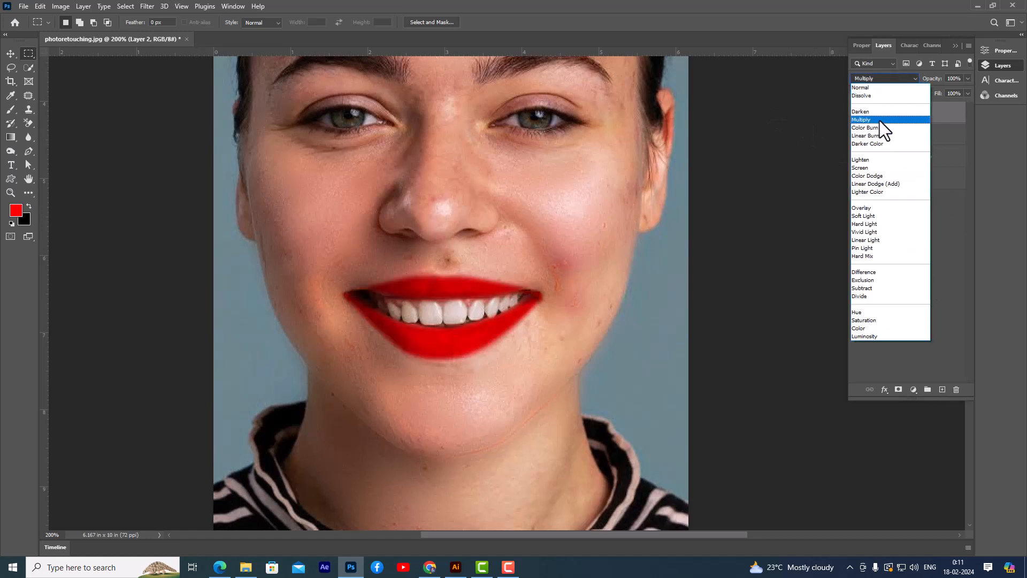
click(879, 119)
key(ctrl+minus)
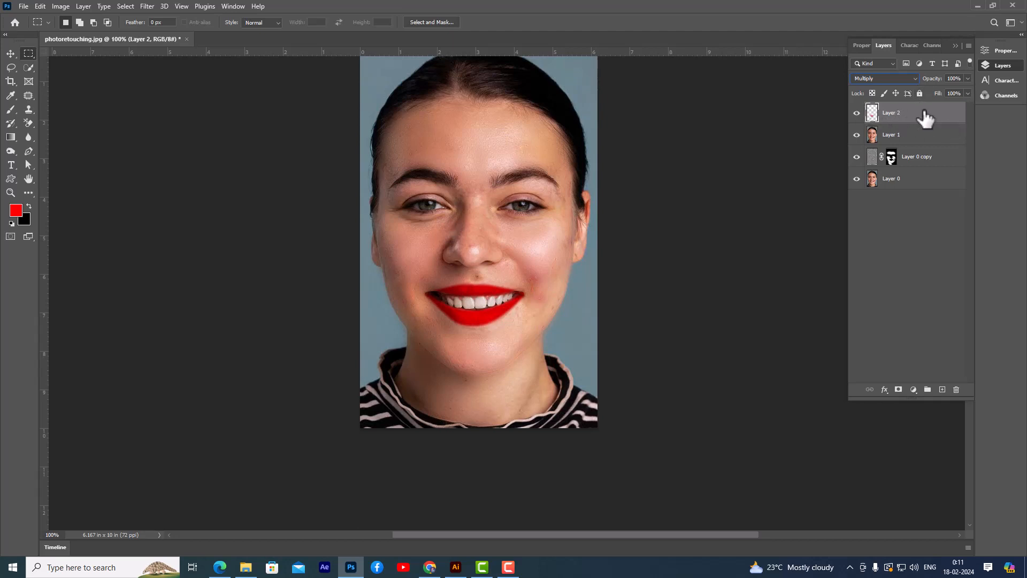
Step: In Layer 2's blending options, split the Underlying Layer's white Blend If slider to 89 / 214 and apply it
double_click(936, 118)
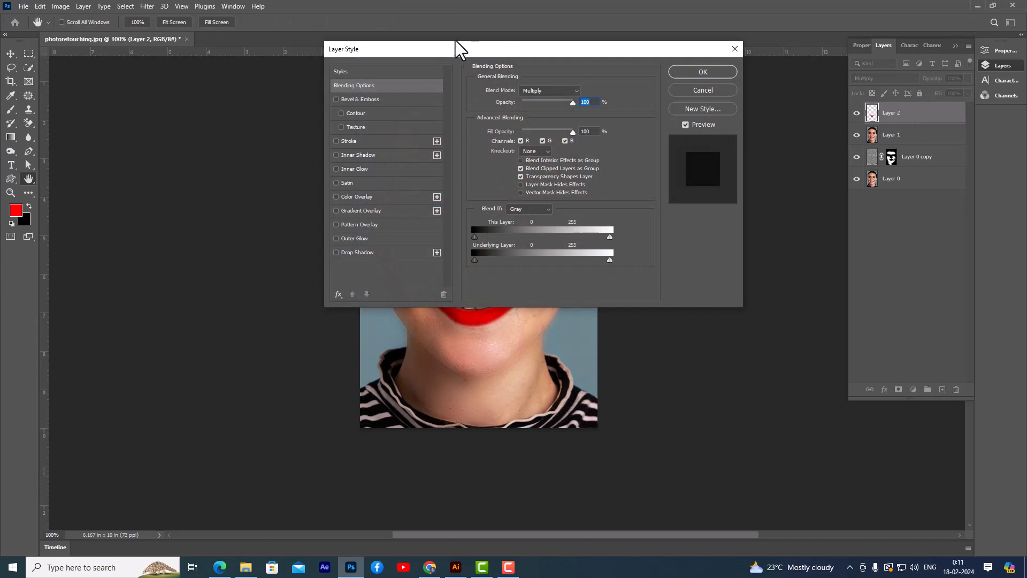
drag(457, 46, 754, 26)
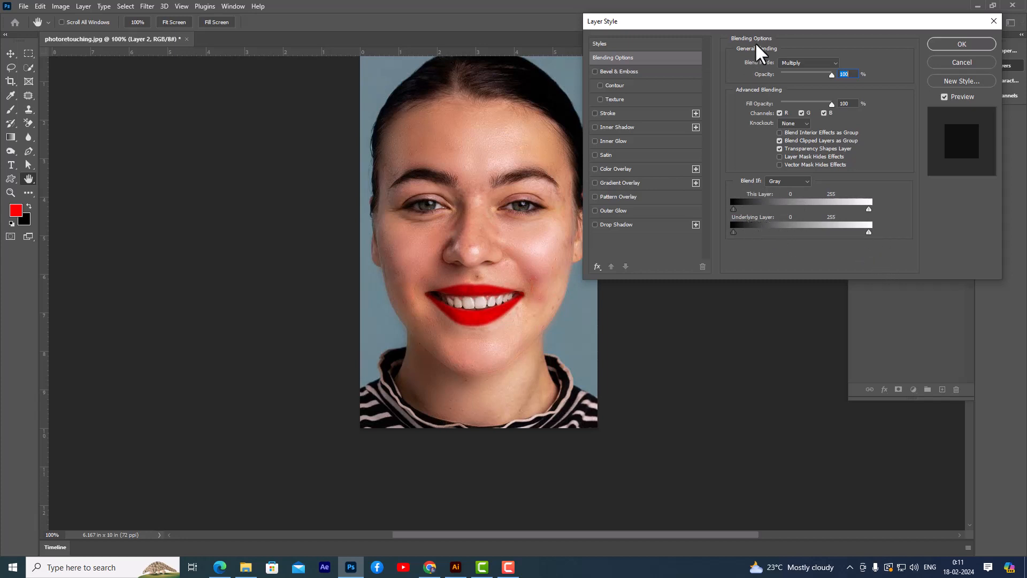
drag(770, 25, 757, 26)
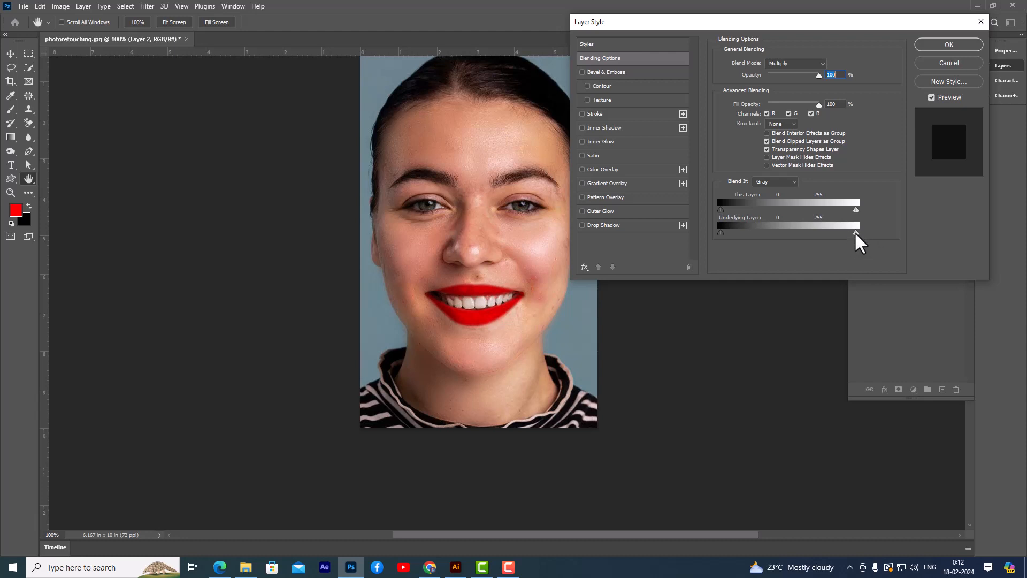
drag(856, 234, 805, 236)
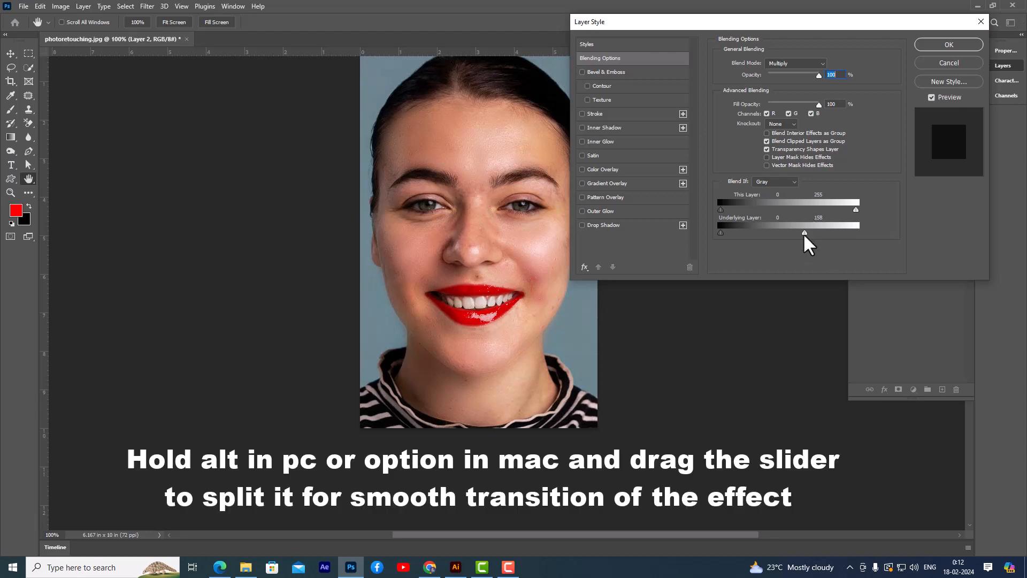
key(alt)
drag(806, 233, 766, 234)
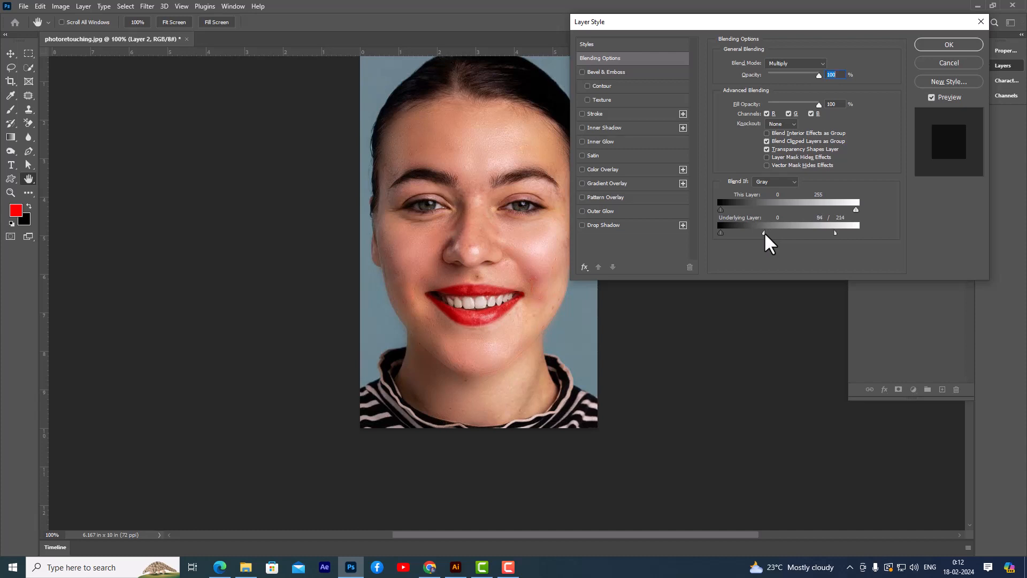
drag(763, 234, 766, 234)
drag(781, 26, 776, 25)
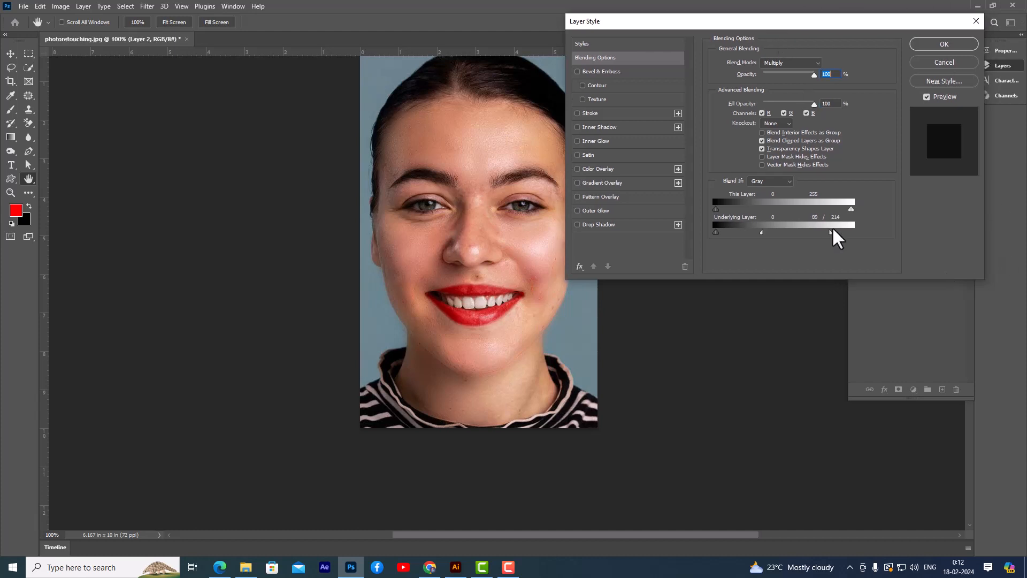
click(932, 44)
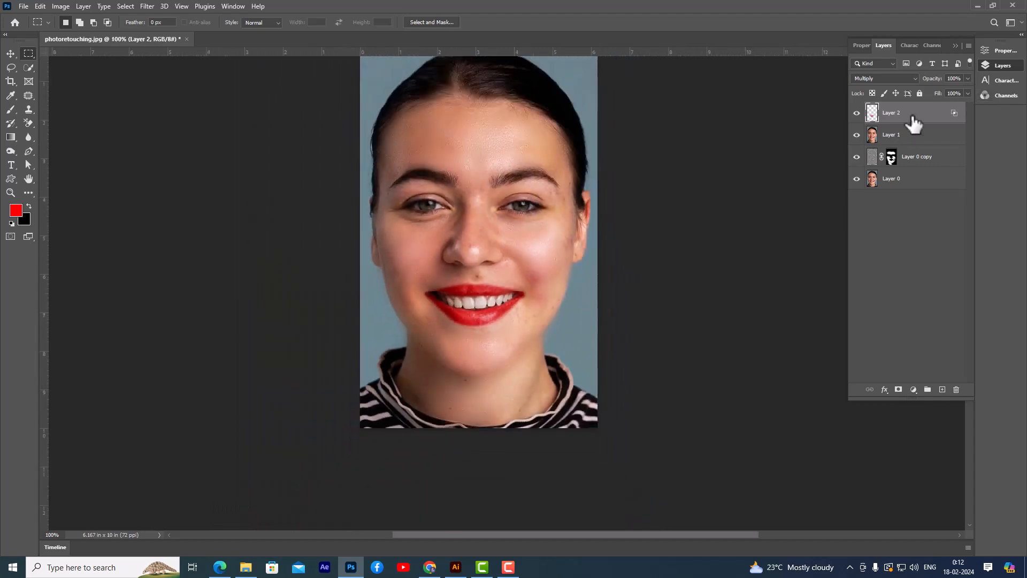
Step: Add a new layer above Layer 2 and set the Brush tool's flow to 11%
click(942, 390)
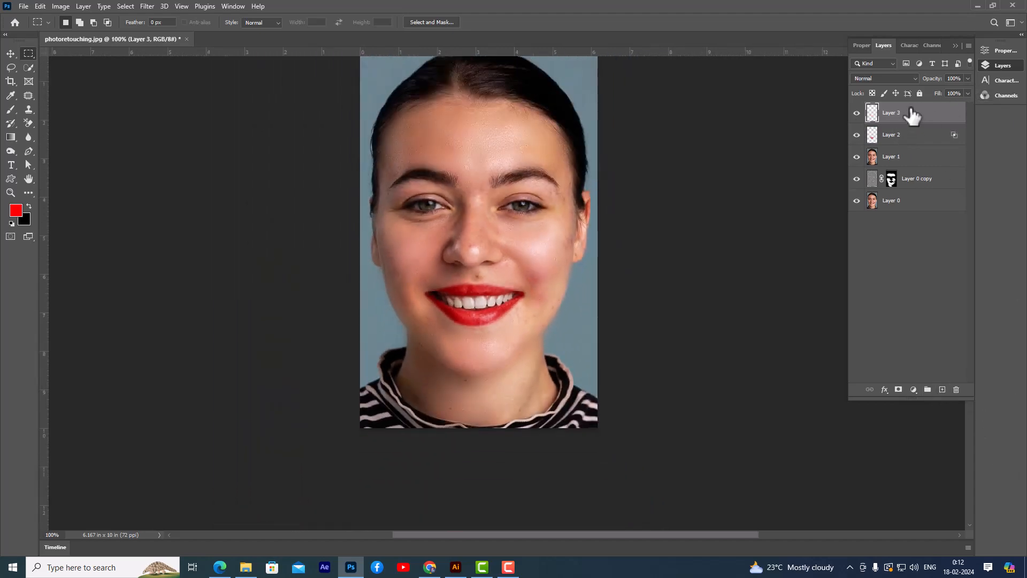
click(13, 109)
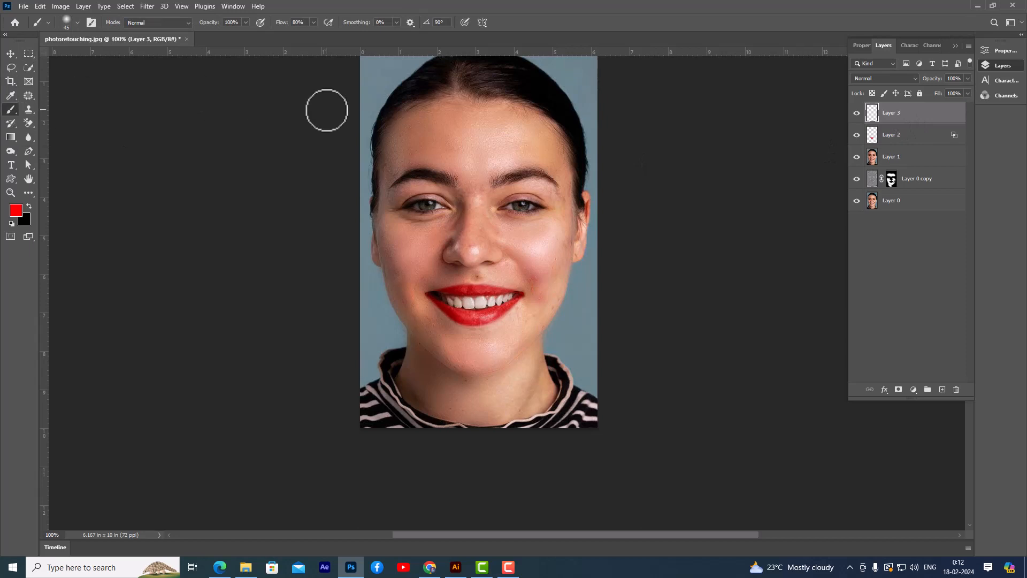
click(314, 22)
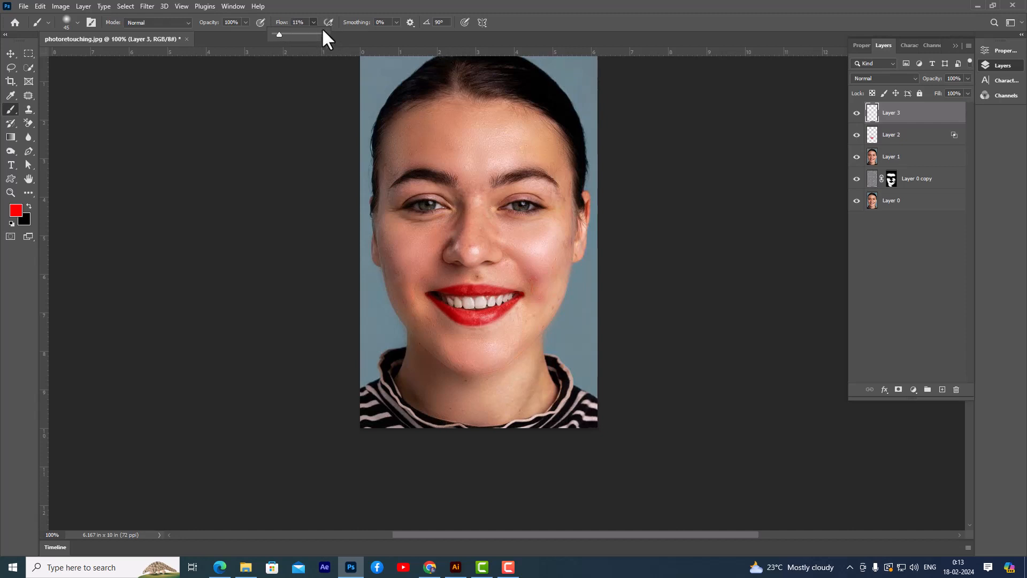
Step: Set the foreground color to a medium-dark green
click(15, 210)
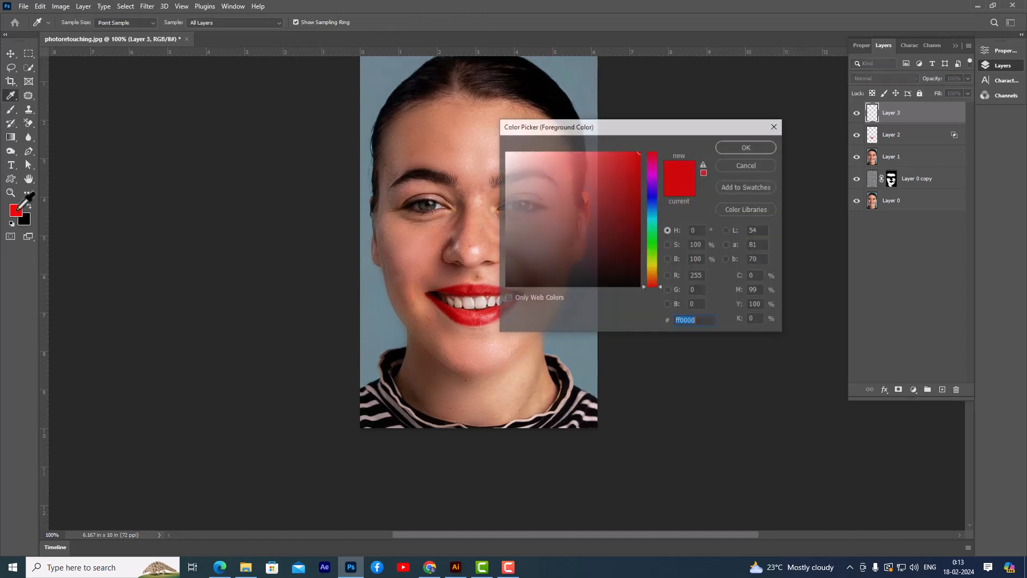
click(653, 244)
drag(637, 195, 633, 203)
click(747, 147)
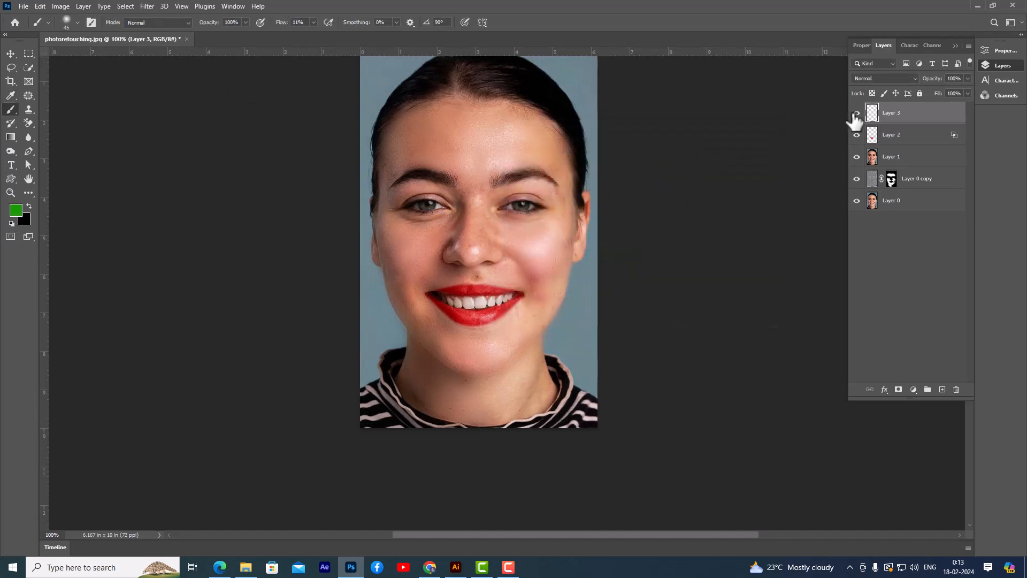
Step: Try the Color blend mode on Layer 3, then set the layer to Hard Light
click(889, 78)
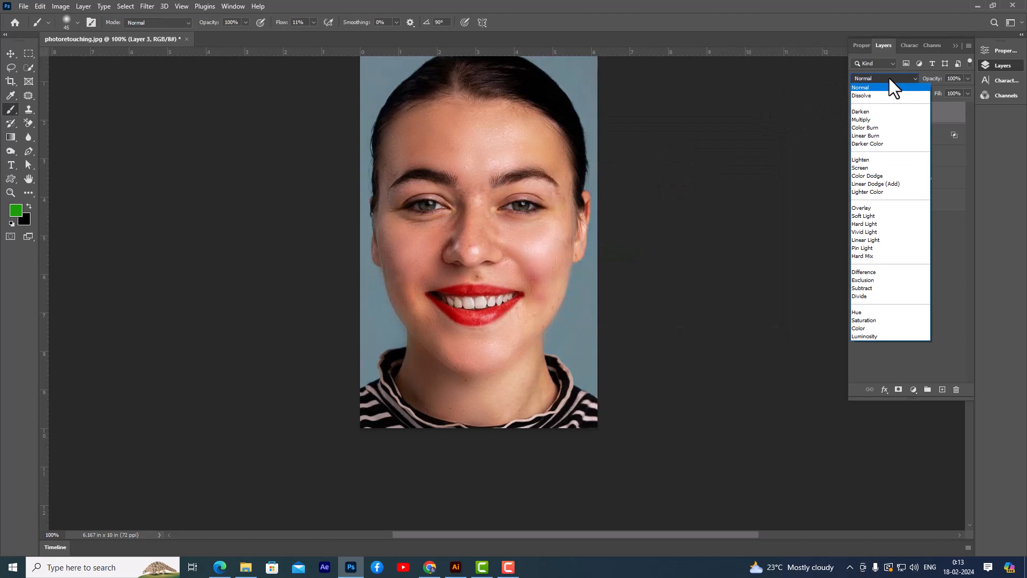
click(851, 328)
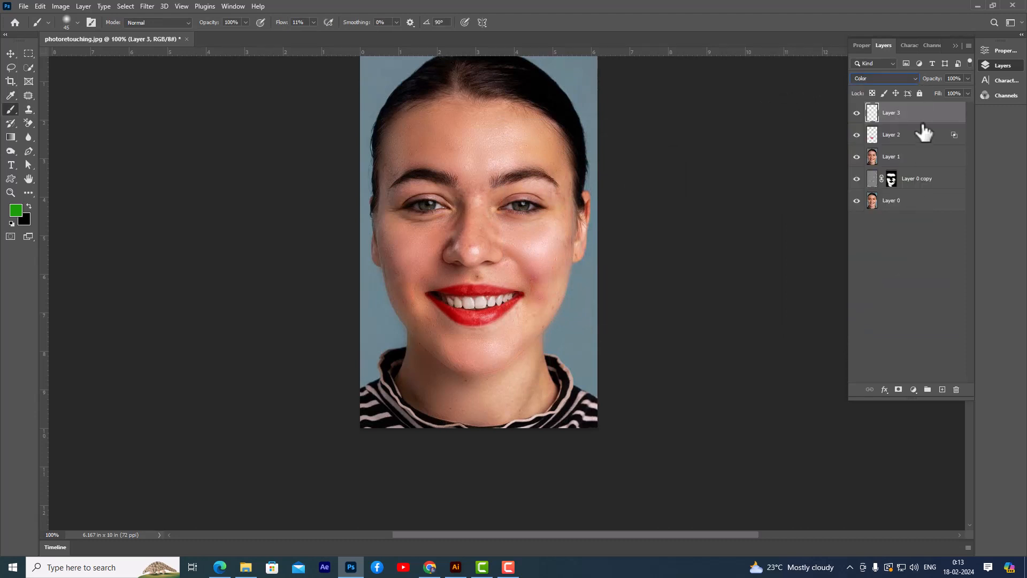
click(881, 77)
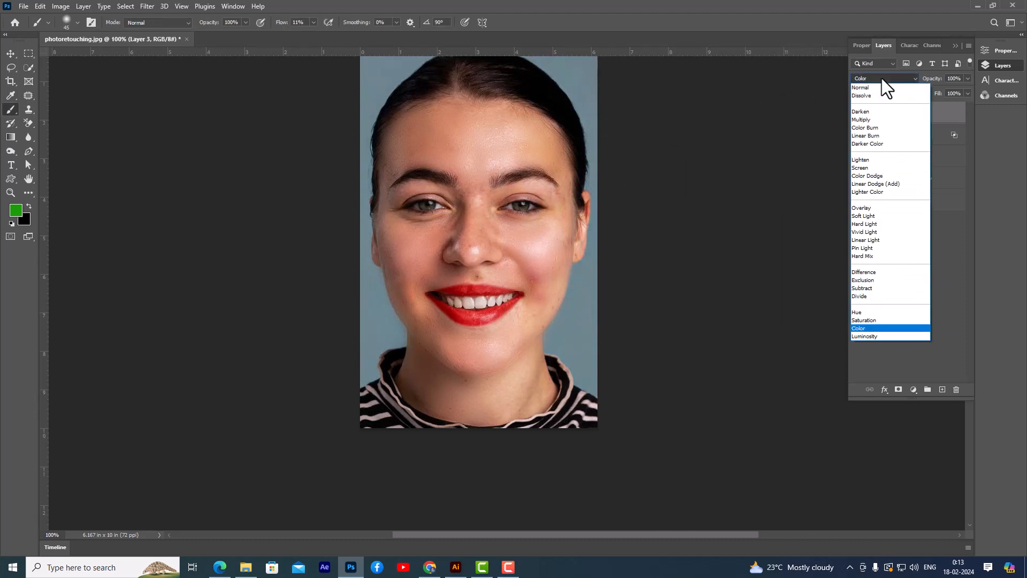
click(874, 227)
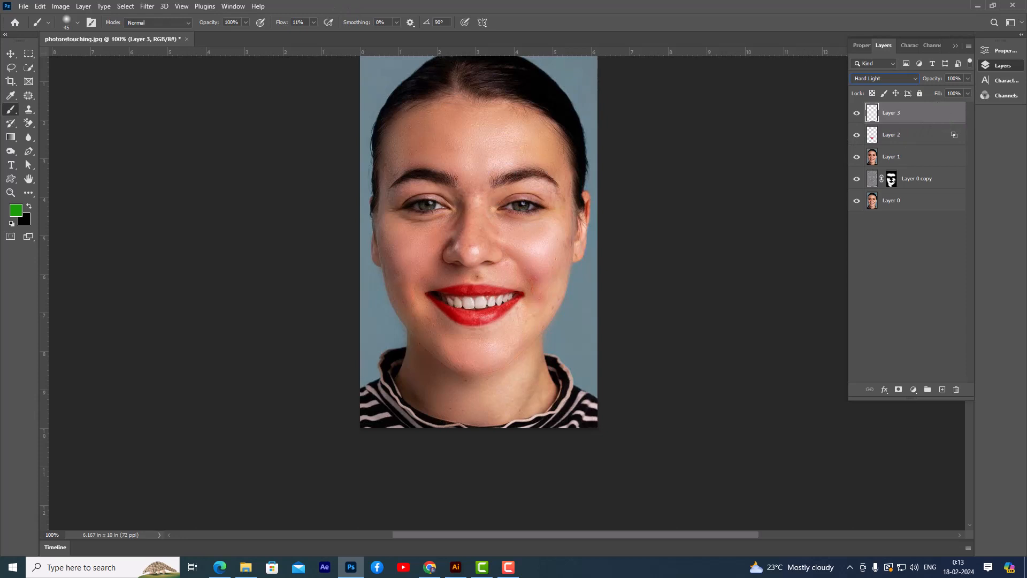
Step: Paint green eyeshadow over both upper eyelids with a 40 px brush and lower Layer 3's opacity to 62%
click(10, 52)
click(10, 108)
key(bracketleft)
mouse_move(501, 195)
mouse_down()
mouse_move(490, 184)
mouse_move(516, 179)
mouse_move(550, 197)
mouse_move(537, 193)
mouse_move(556, 187)
mouse_up()
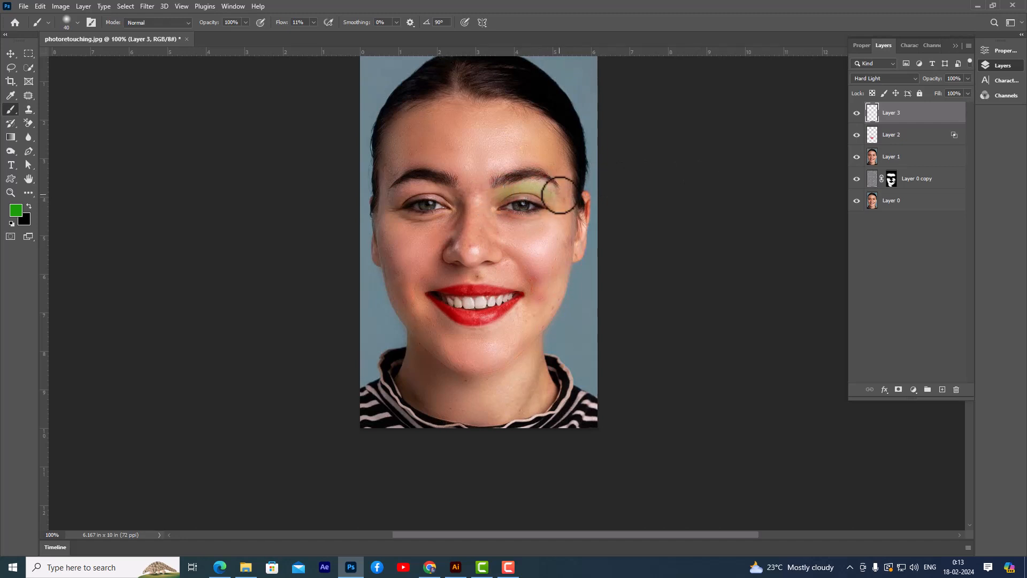
mouse_move(445, 194)
mouse_down()
mouse_move(455, 199)
mouse_move(422, 188)
mouse_move(394, 204)
mouse_move(417, 188)
mouse_move(450, 193)
mouse_move(415, 186)
mouse_move(408, 195)
mouse_up()
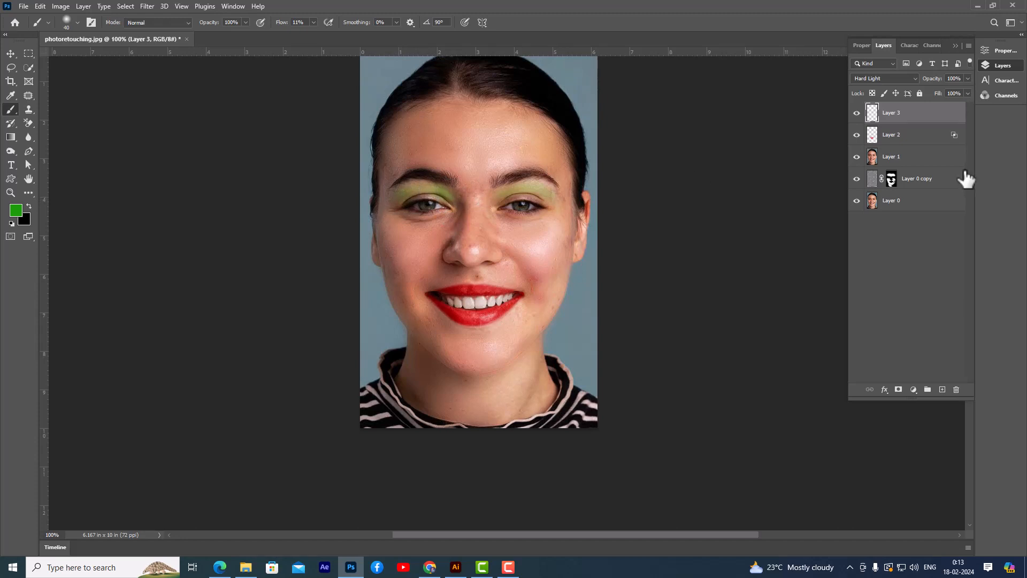
click(966, 79)
click(931, 121)
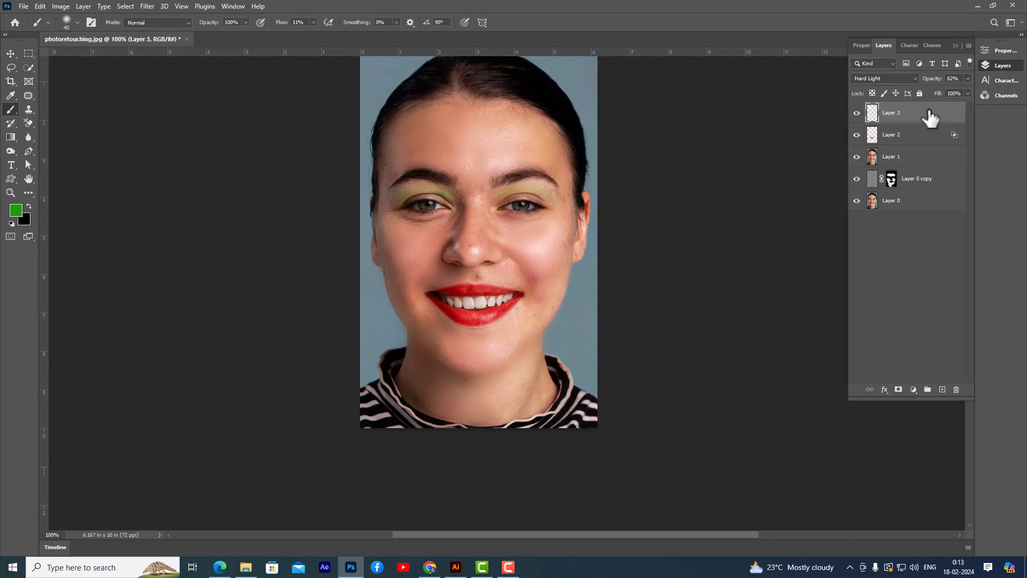
Step: Add a new layer above Layer 3 and set the foreground color to bright magenta f327f1
click(942, 390)
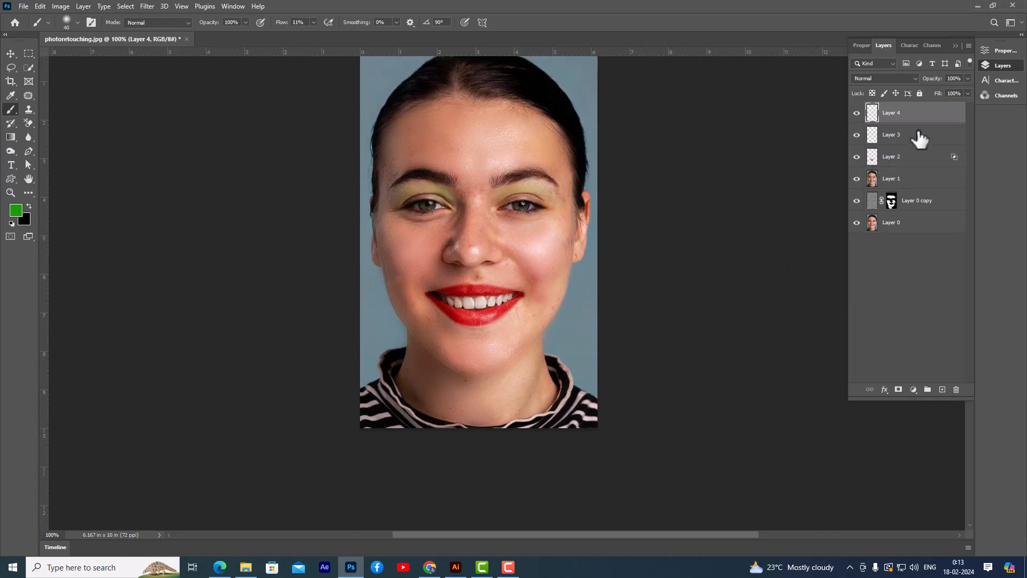
click(16, 210)
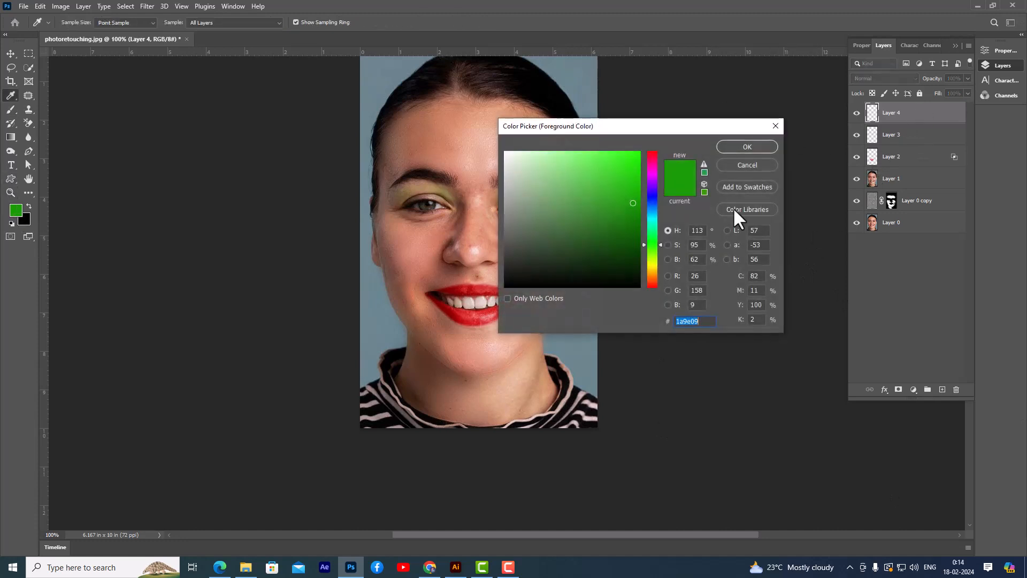
click(651, 173)
click(640, 153)
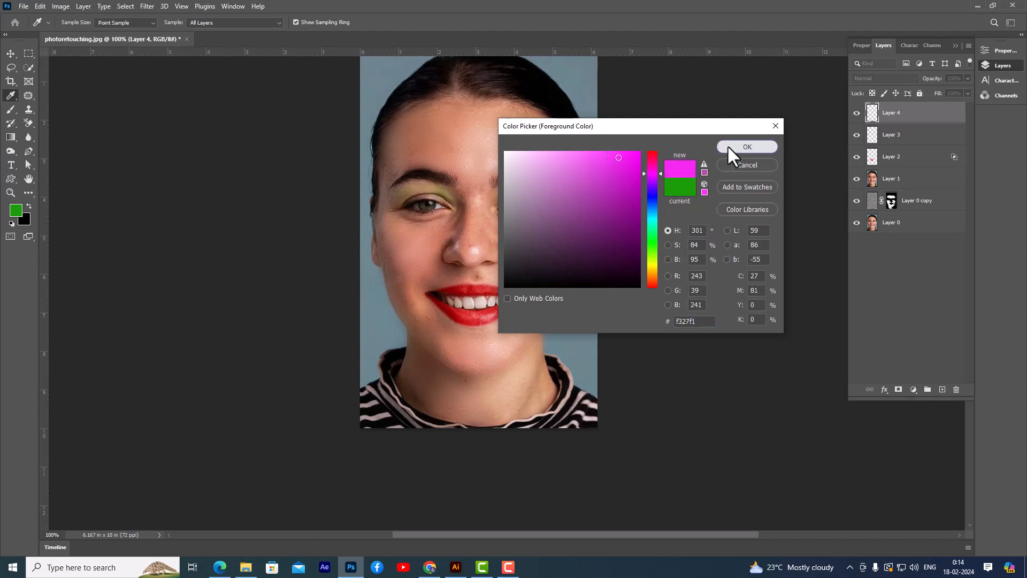
click(748, 147)
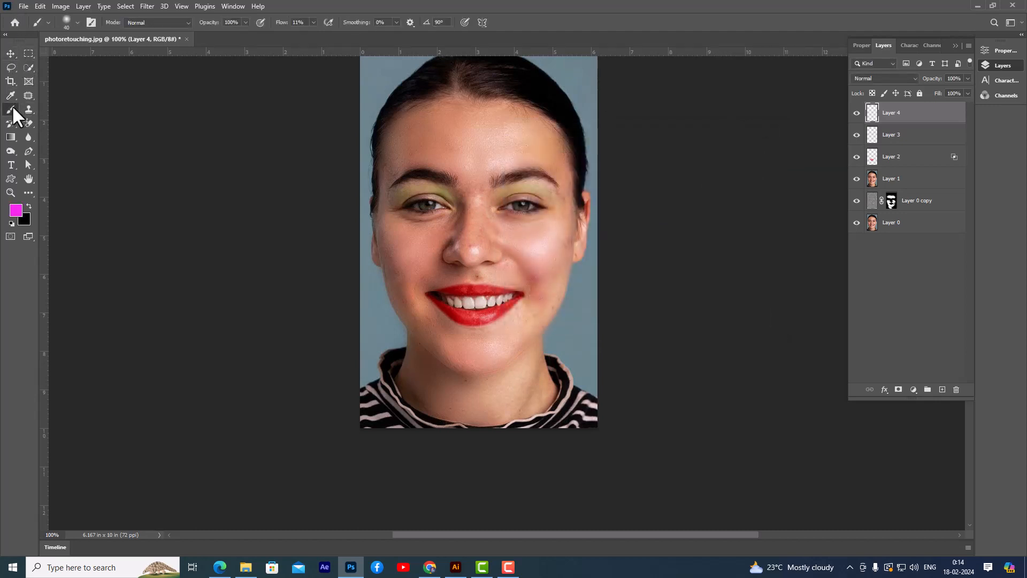
Step: Brush magenta blush onto both cheeks on Layer 4 with a large soft brush, using 90 px for the cheek on the image's left side
click(293, 21)
click(10, 53)
click(11, 109)
key(bracketright)
key(bracketright)
mouse_move(550, 209)
mouse_down()
mouse_move(530, 228)
mouse_move(539, 248)
mouse_up()
key(bracketright)
key(bracketright)
key(bracketright)
key(bracketright)
key(bracketright)
key(bracketright)
key(bracketright)
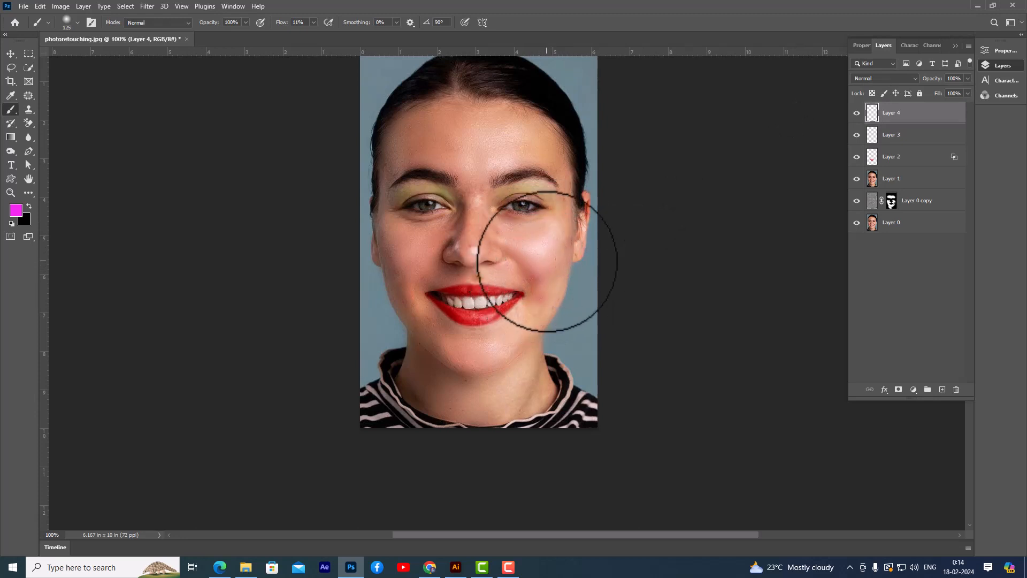
key(bracketleft)
key(bracketleft)
key(bracketleft)
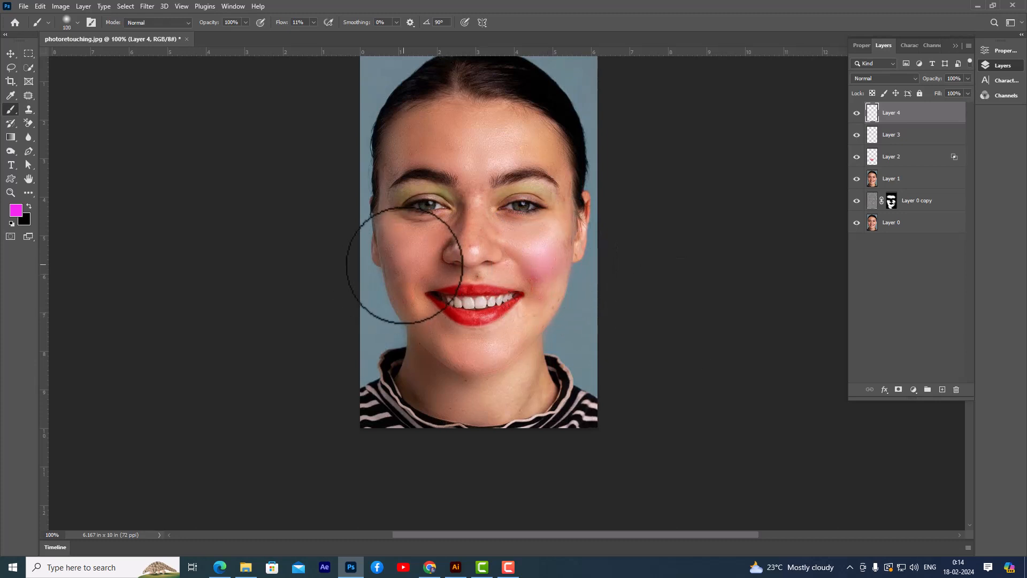
key(bracketleft)
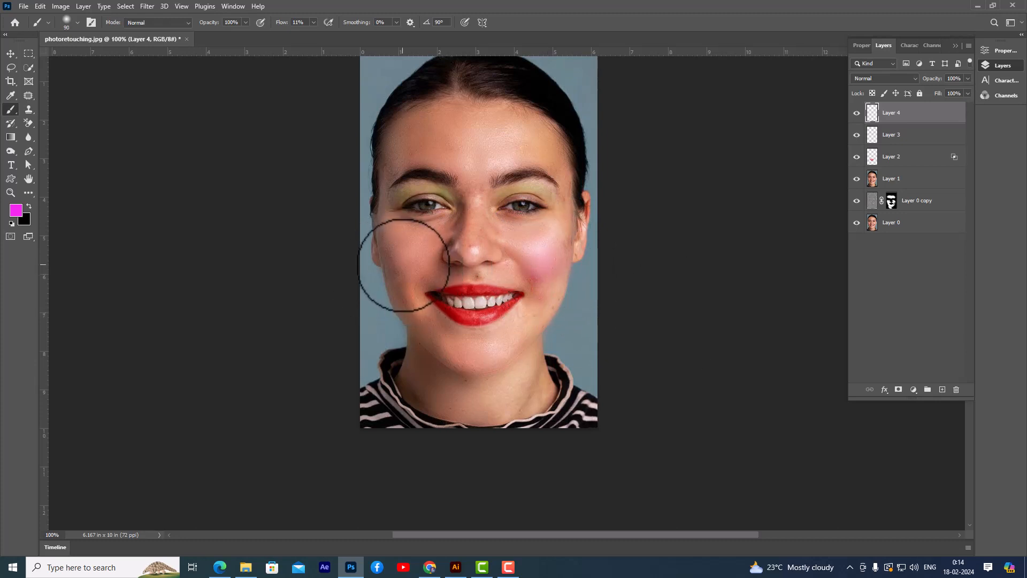
mouse_move(404, 265)
mouse_down()
mouse_move(401, 252)
mouse_move(396, 259)
mouse_up()
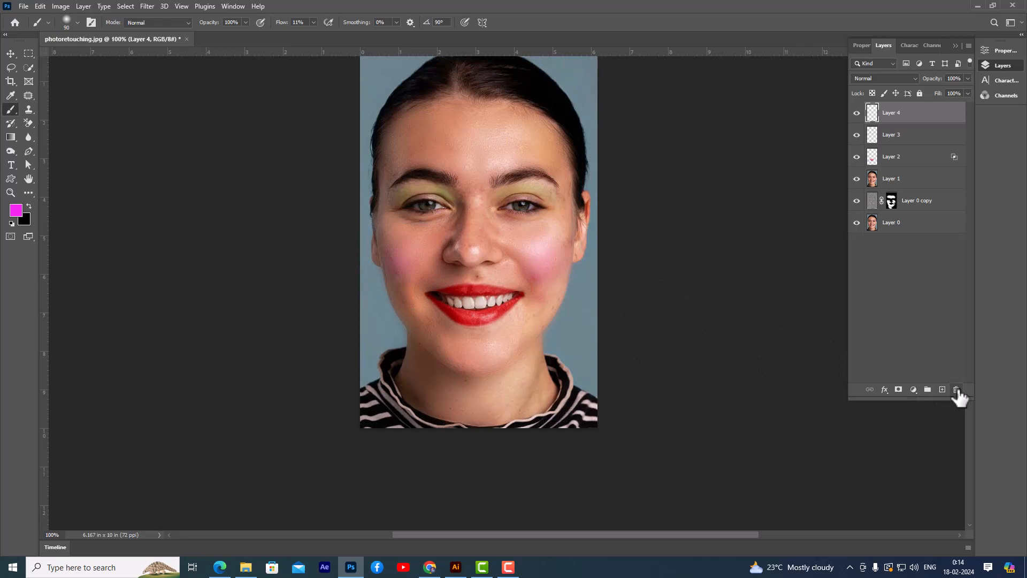
Step: Lower the blush layer's opacity to 66% and stamp all visible layers into a new merged layer on top
click(968, 78)
click(11, 54)
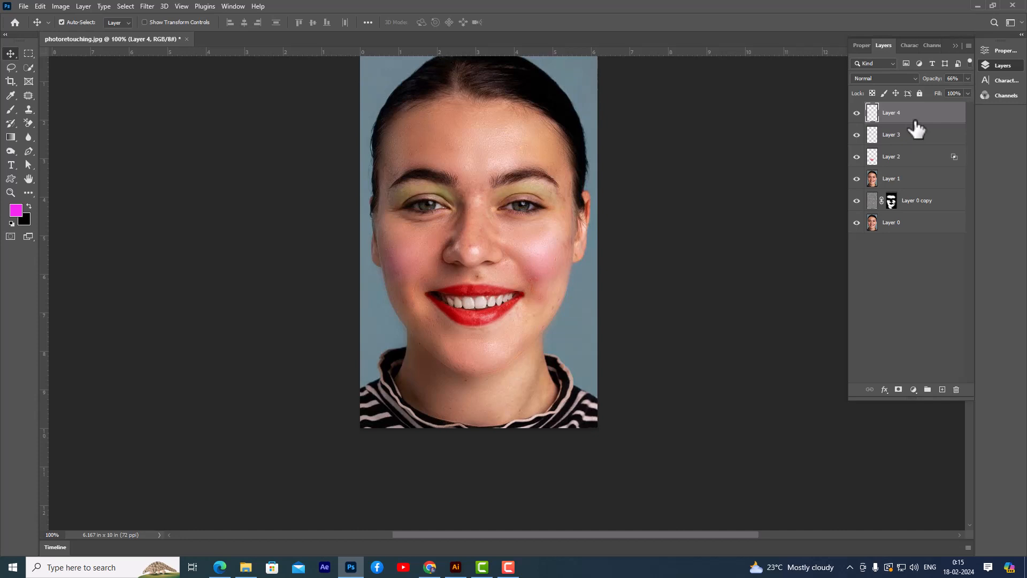
key(ctrl)
key(ctrl+alt+shift+e)
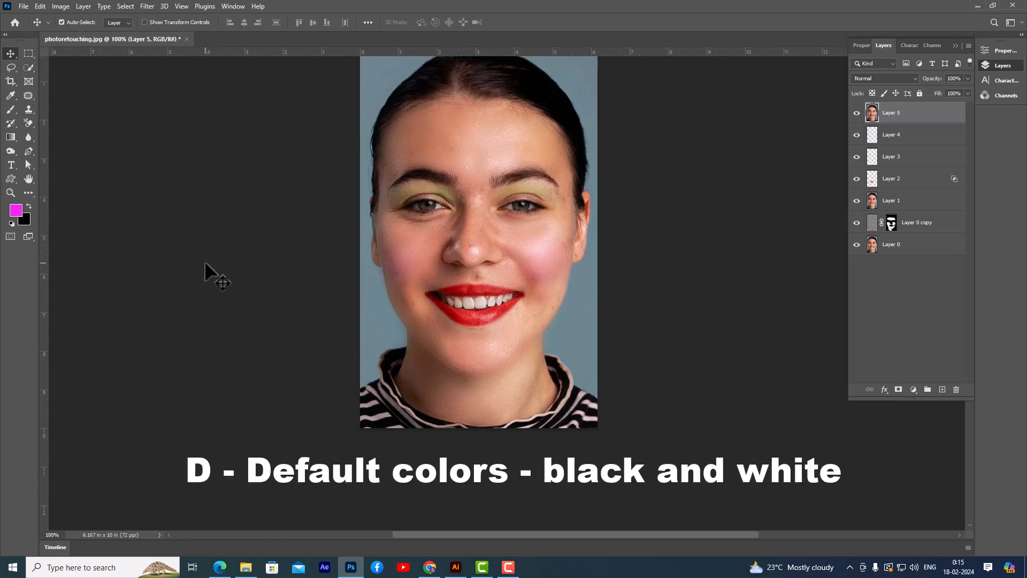
Step: Reset the colors to default black and white and apply Diffuse Glow to the merged layer with Glow Amount 3 and a slightly adjusted Clear Amount
key(d)
click(145, 6)
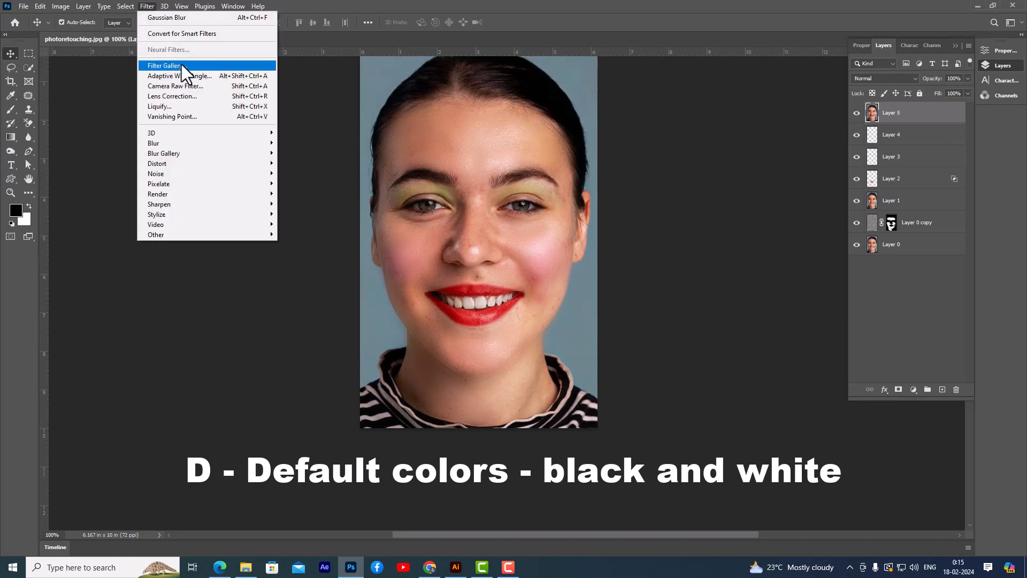
click(207, 64)
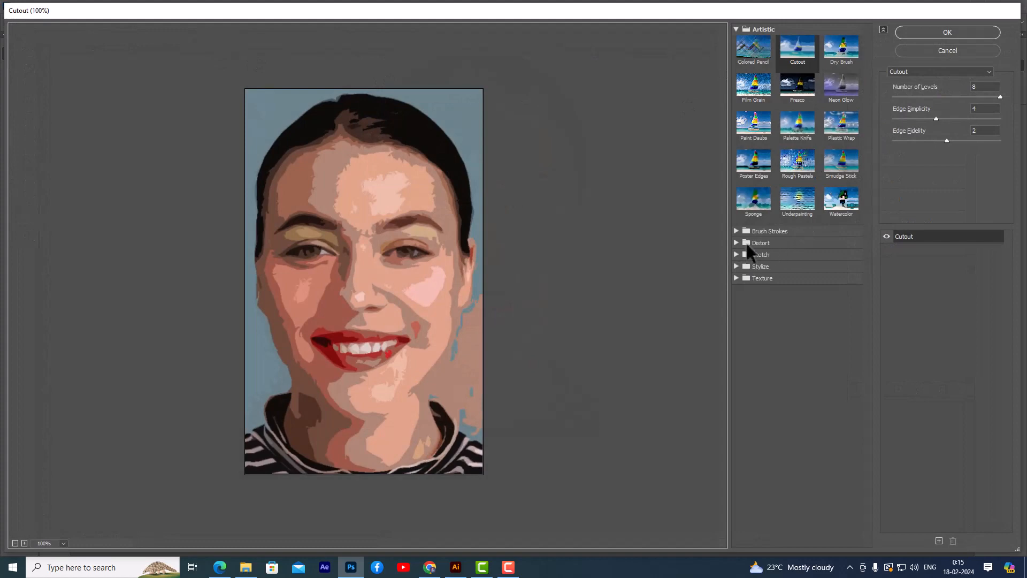
click(737, 243)
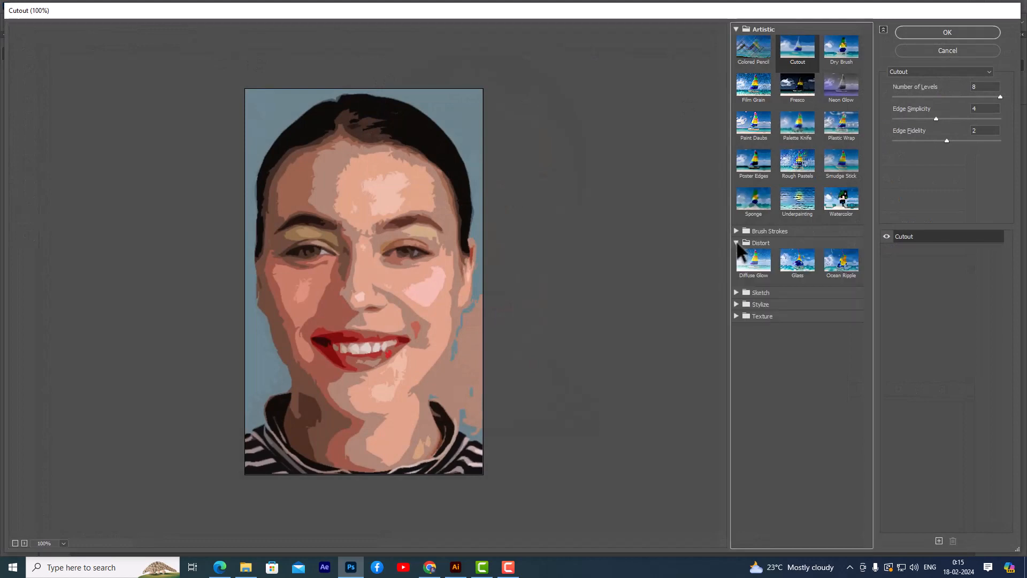
click(759, 262)
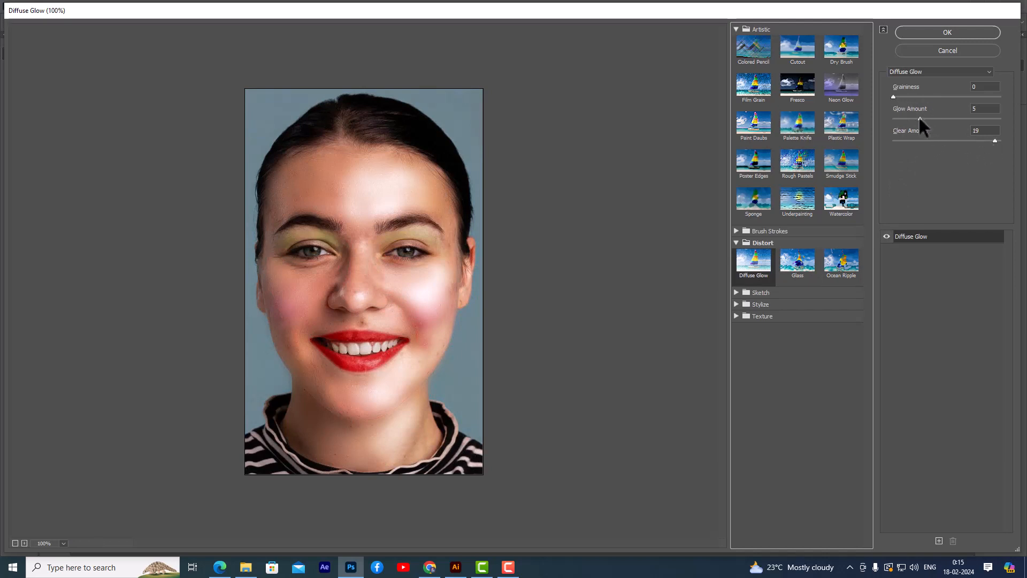
drag(919, 117, 913, 124)
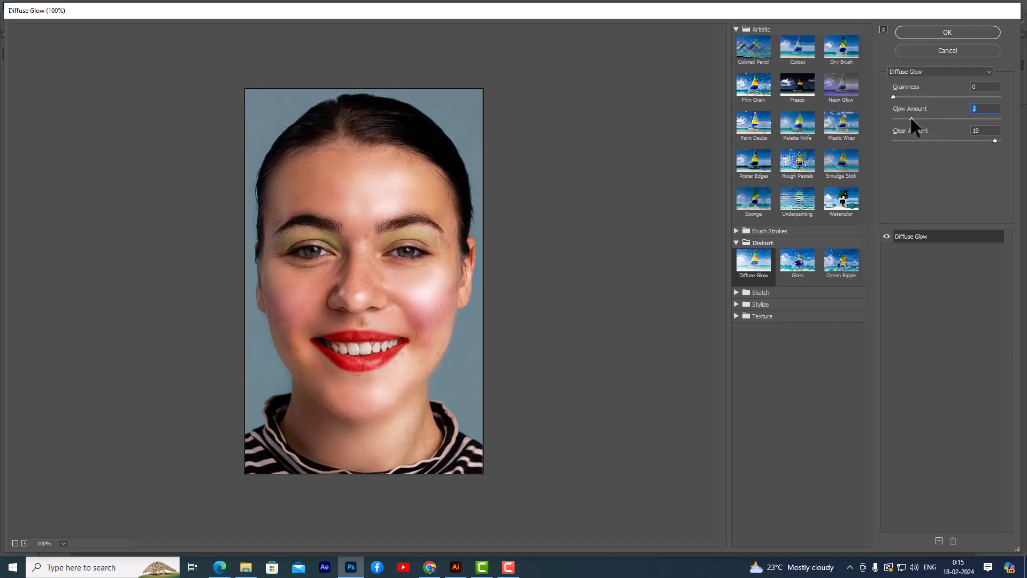
click(995, 140)
mouse_move(993, 140)
mouse_down()
mouse_move(983, 140)
mouse_move(993, 140)
mouse_up()
click(929, 32)
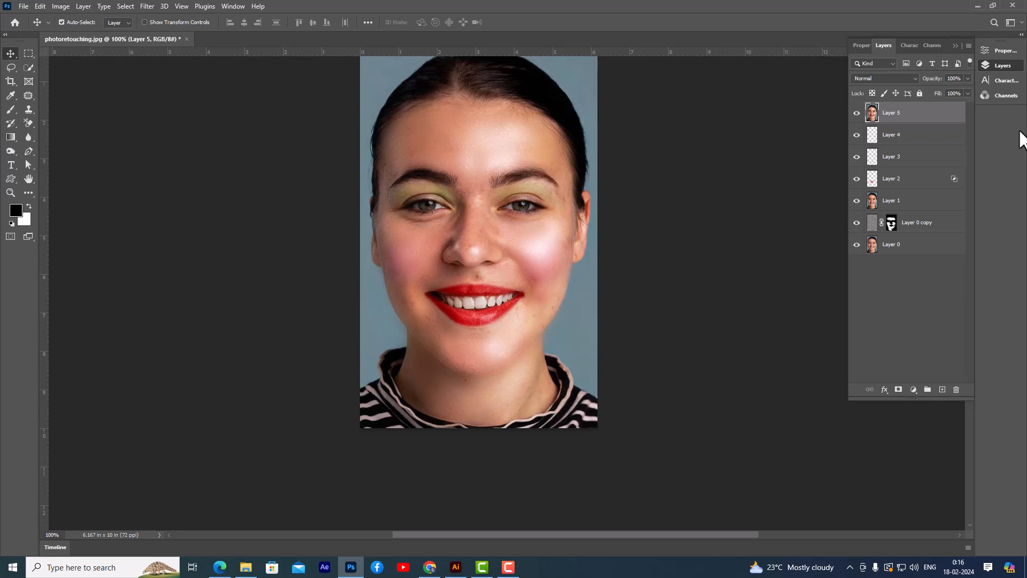
Step: Create a new transparent document, 16.535 x 11.693 inches at 300 ppi, and fill its layer with white
click(22, 8)
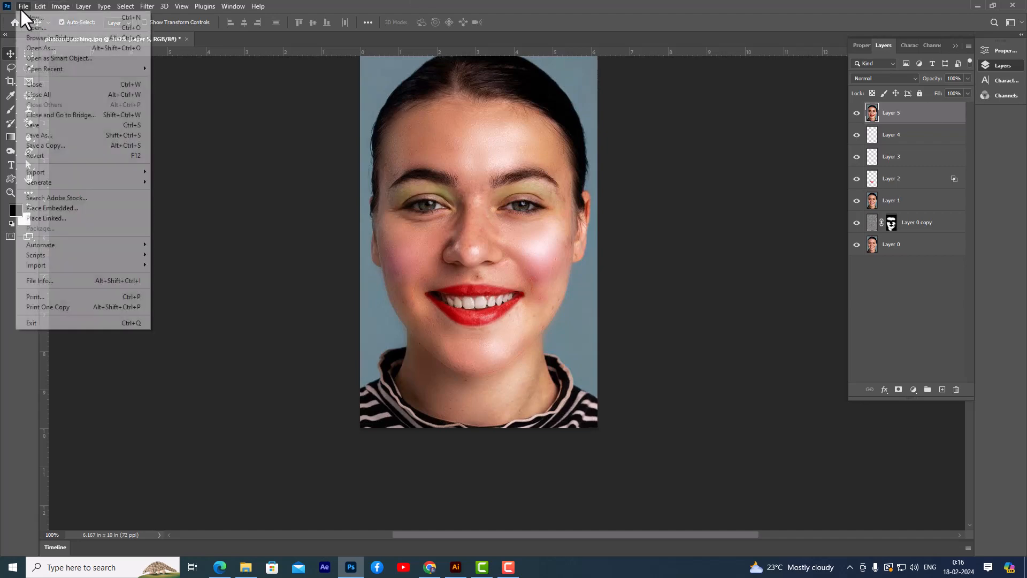
click(32, 18)
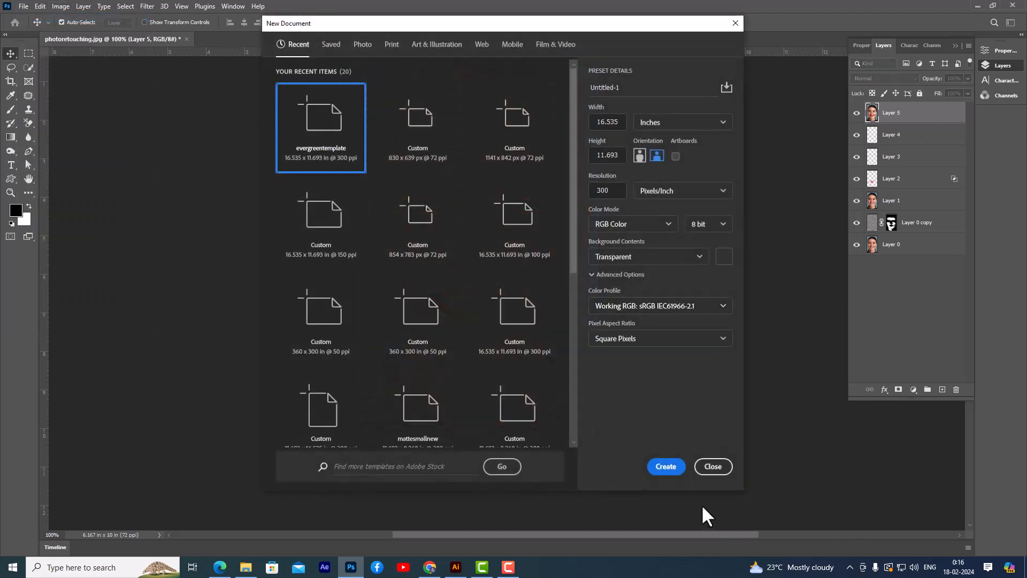
click(672, 469)
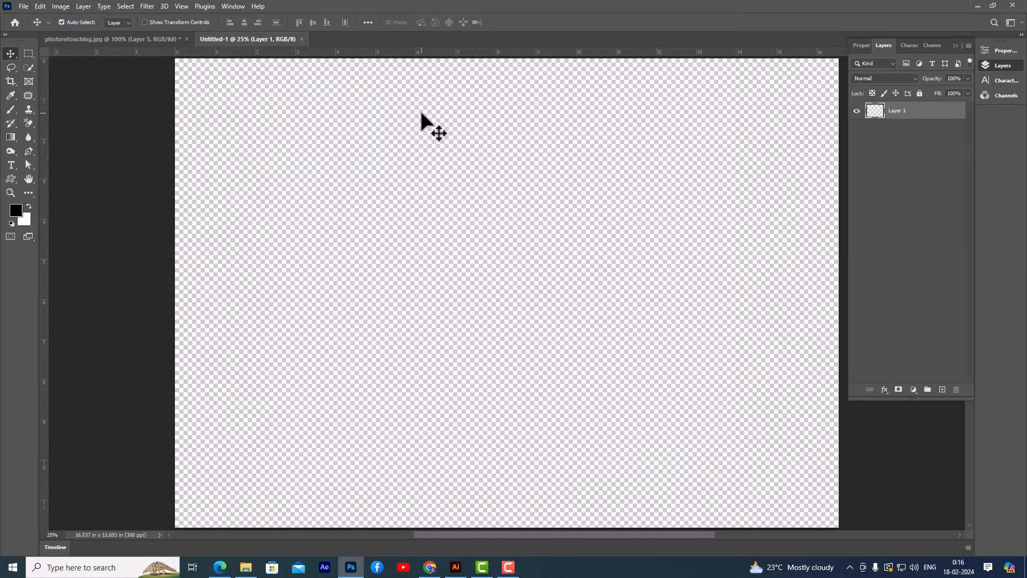
key(ctrl+BackSpace)
Step: Copy the retouched Layer 5 and the original Layer 0 from photoretouching.jpg into the new document, placing the original left of the retouched portrait
click(75, 41)
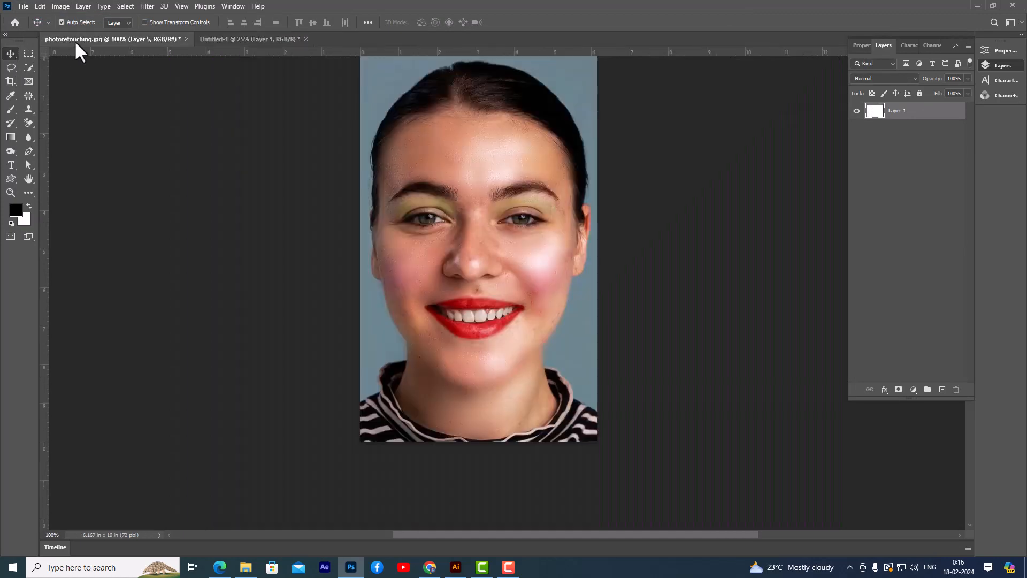
drag(871, 113, 561, 275)
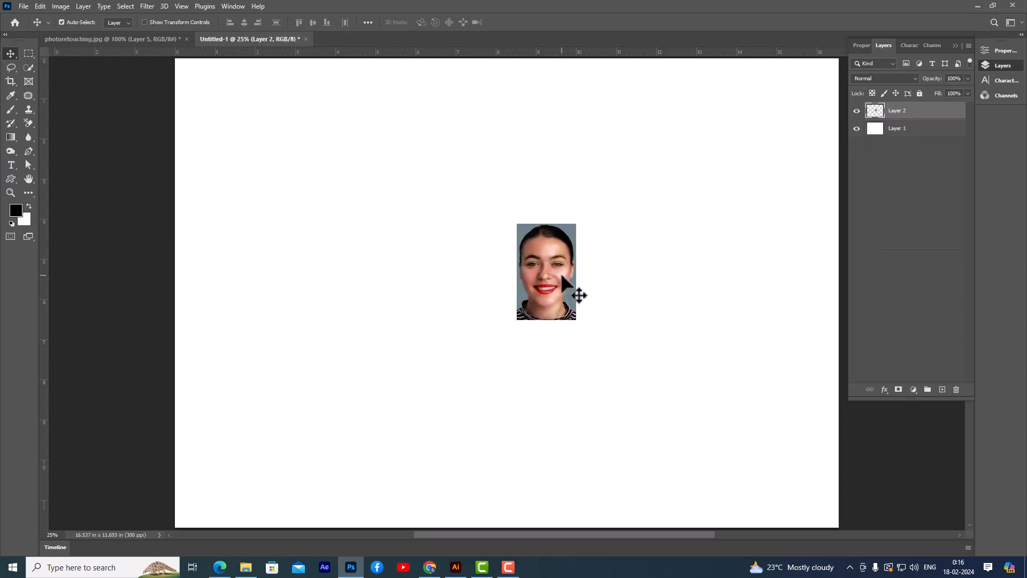
click(101, 39)
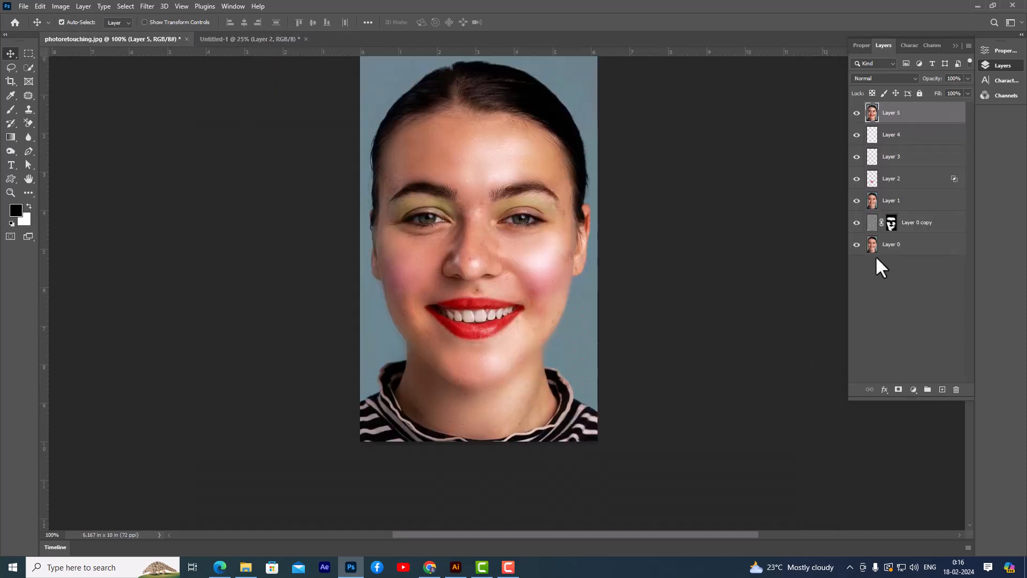
drag(870, 246, 496, 277)
Step: Scale both portrait layers together to about 436% and center them on the white page
ctrl+click(934, 131)
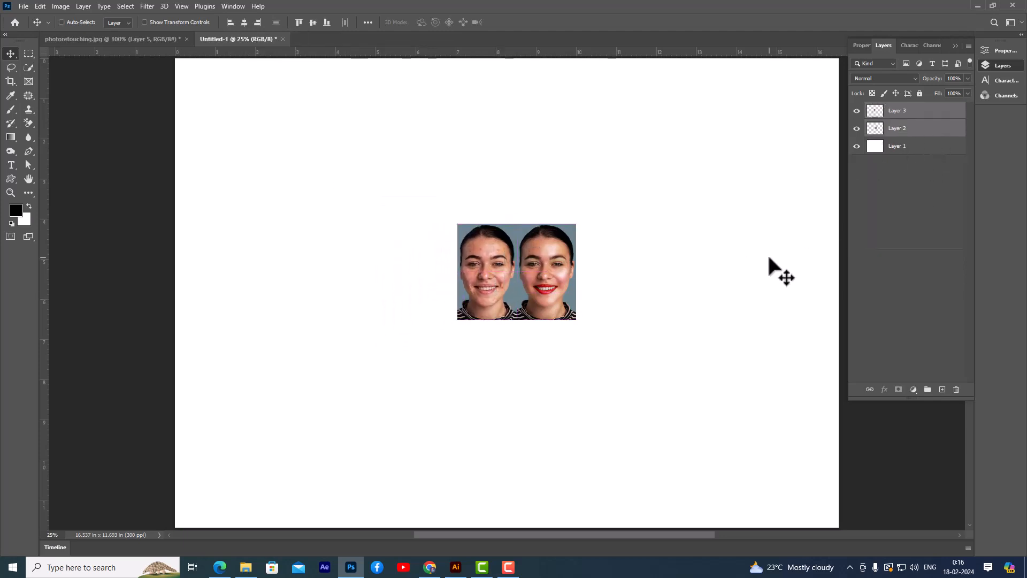
key(ctrl+t)
drag(578, 221, 793, 98)
drag(690, 155, 672, 170)
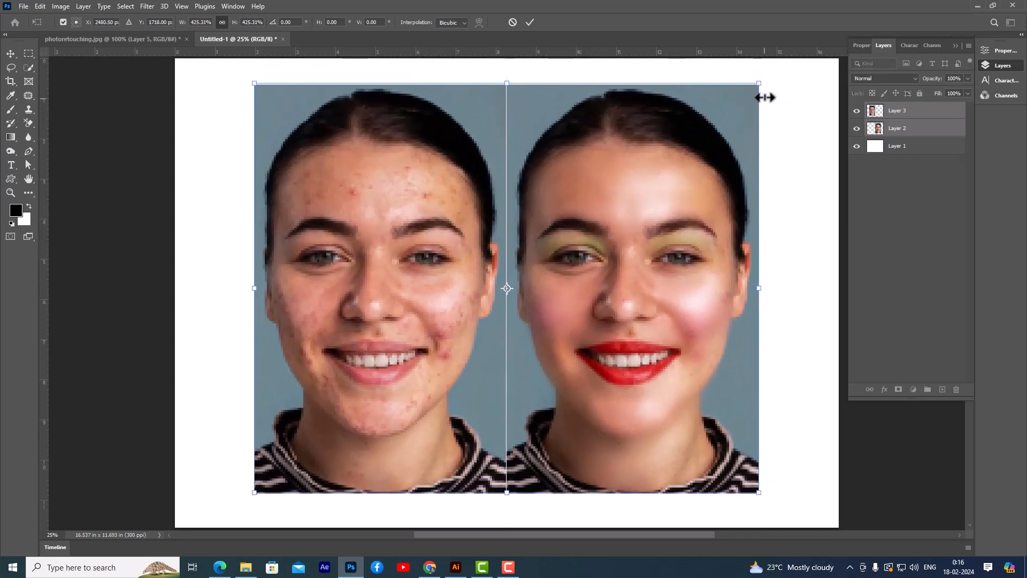
drag(760, 82, 770, 76)
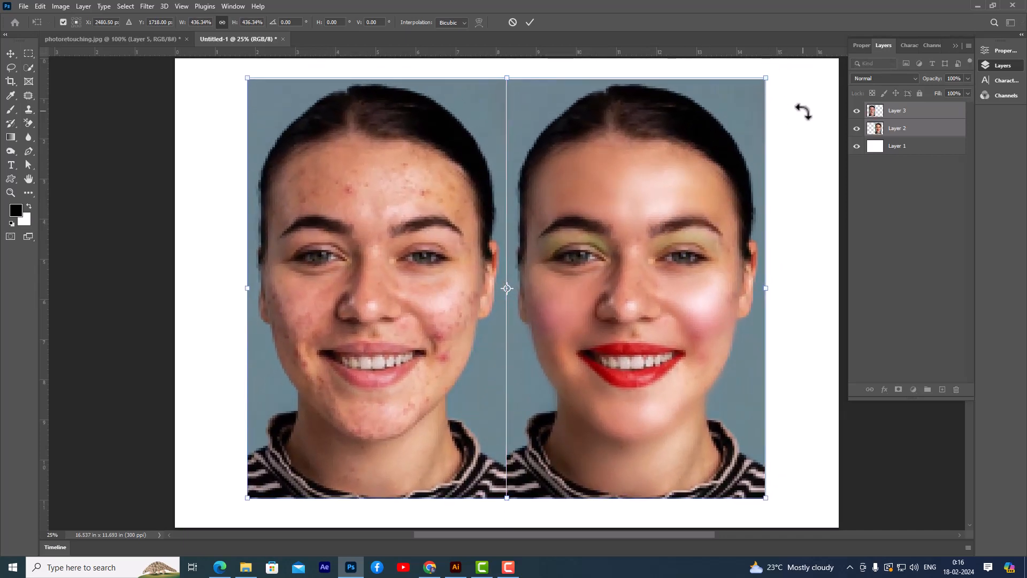
key(Return)
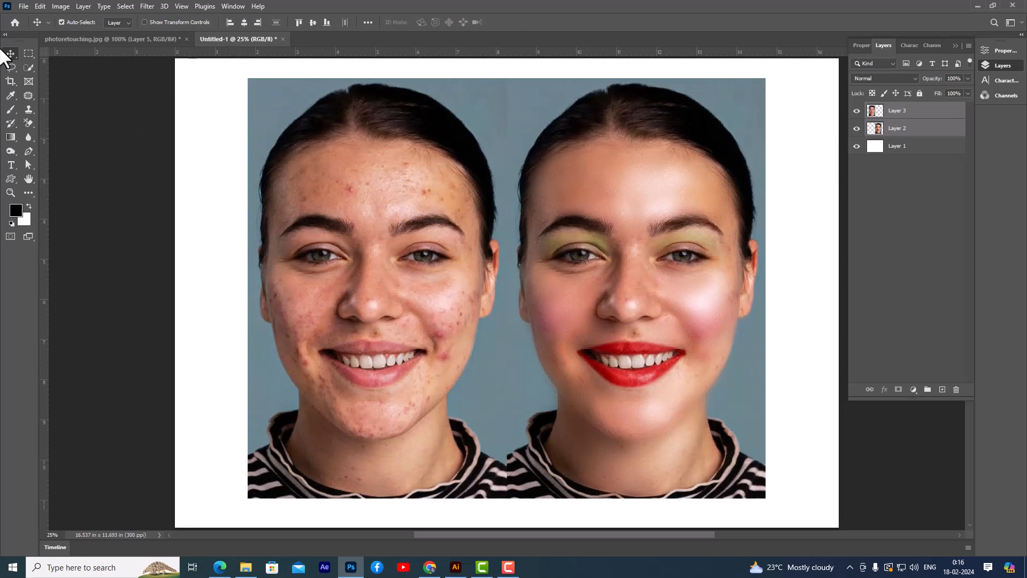
Step: Select a narrow full-height vertical strip centered on the seam between the two portraits with the Rectangular Marquee tool
click(25, 54)
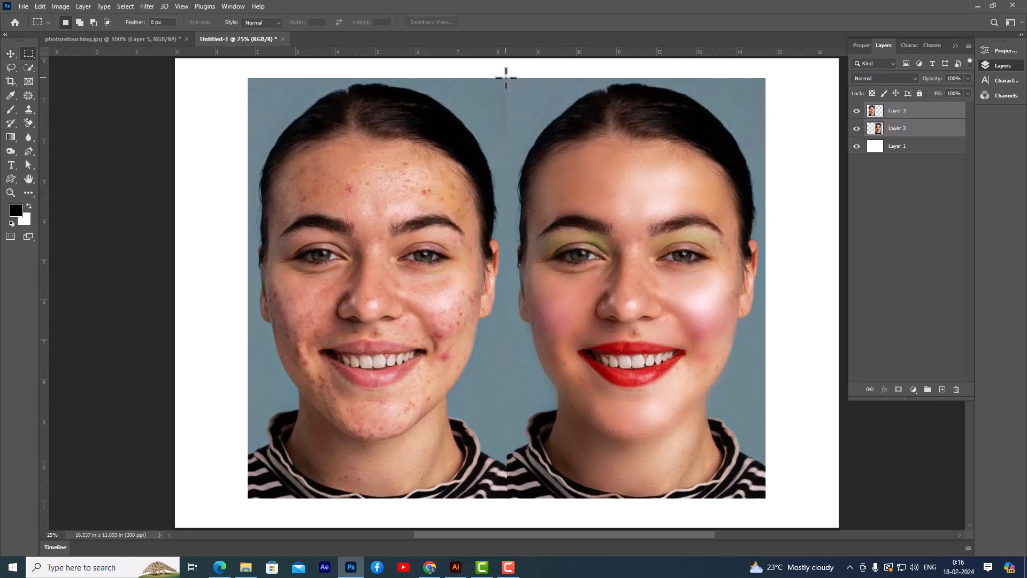
drag(506, 78, 511, 503)
drag(512, 402, 509, 396)
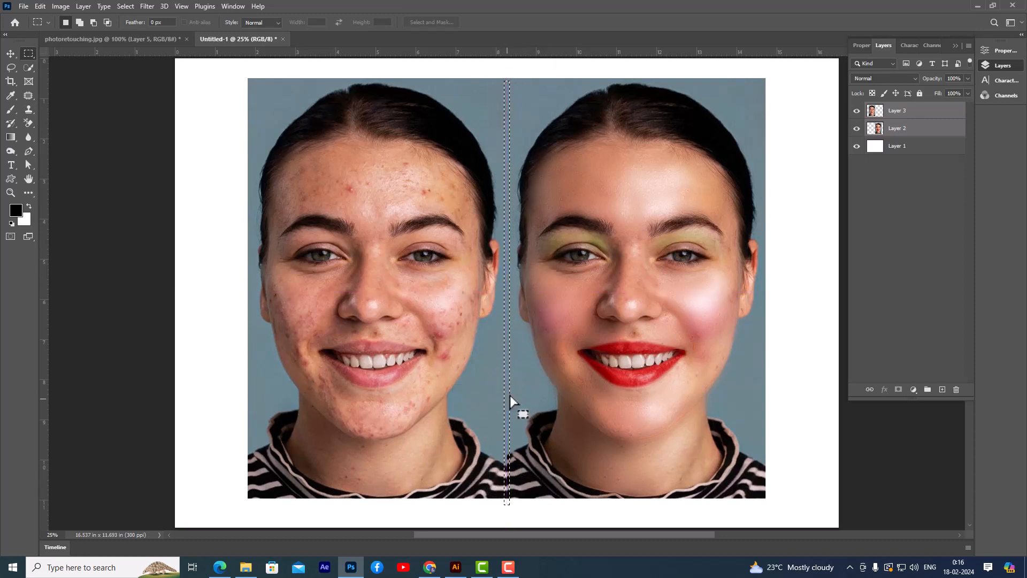
Step: Transform the strip selection between the portraits, narrowing it to about 49% width and aligning its upper end with the portraits' top edge
right_click(507, 105)
click(571, 215)
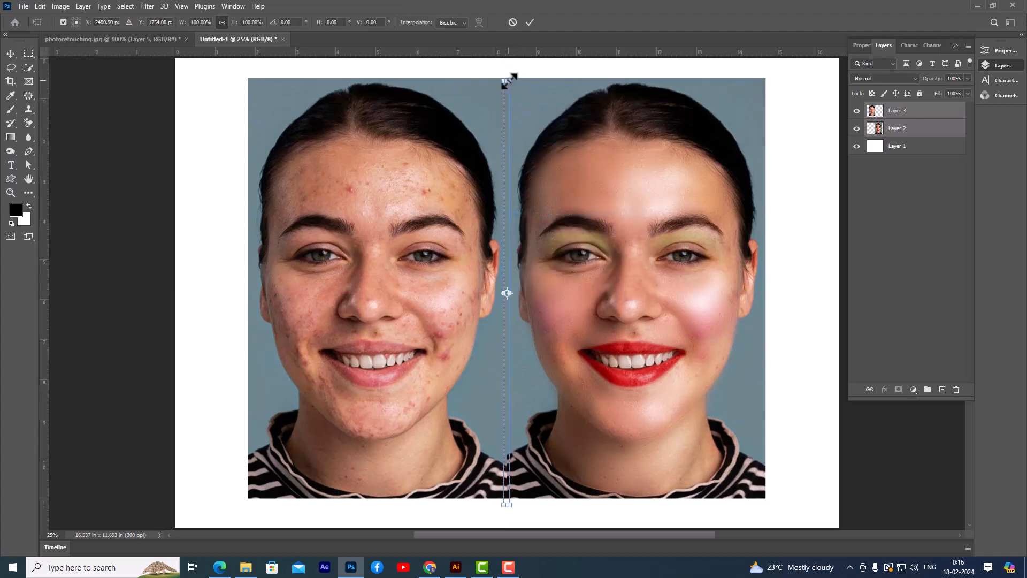
drag(507, 80, 507, 76)
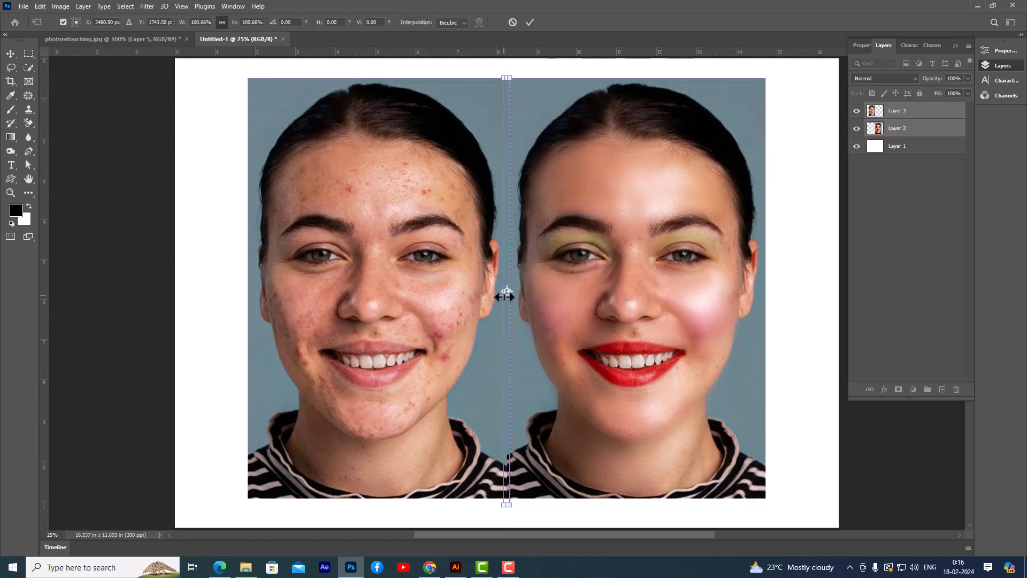
drag(504, 296, 508, 291)
key(ctrl+z)
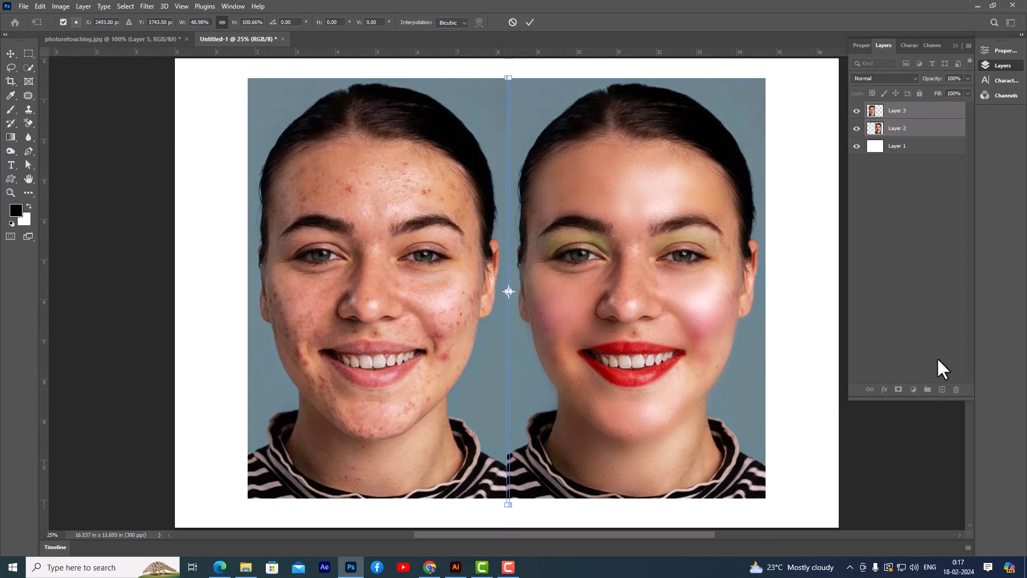
key(Return)
Step: Fill the strip with black on a new layer and shorten the resulting divider line to the portraits' bottom edge
click(942, 390)
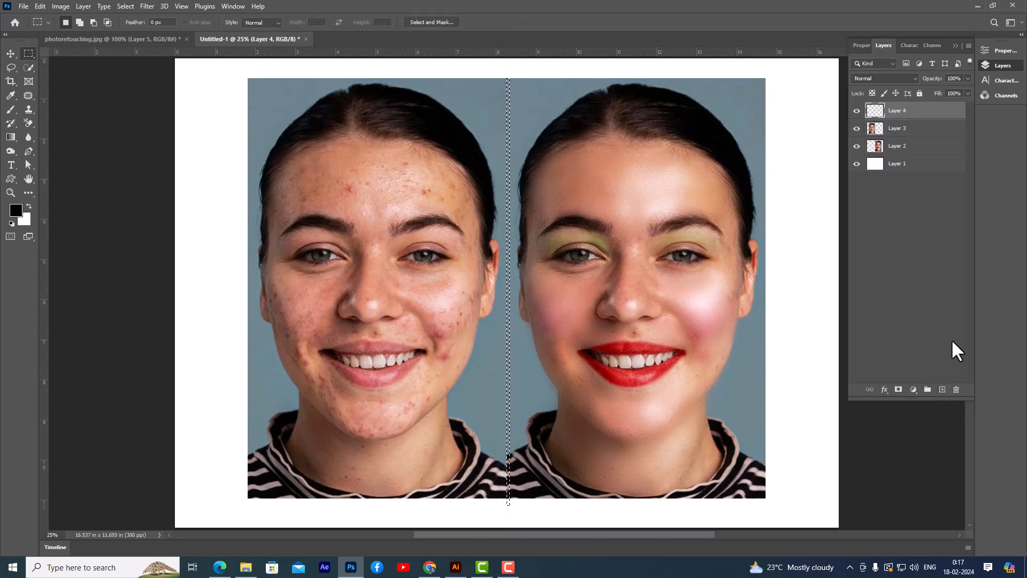
key(alt+BackSpace)
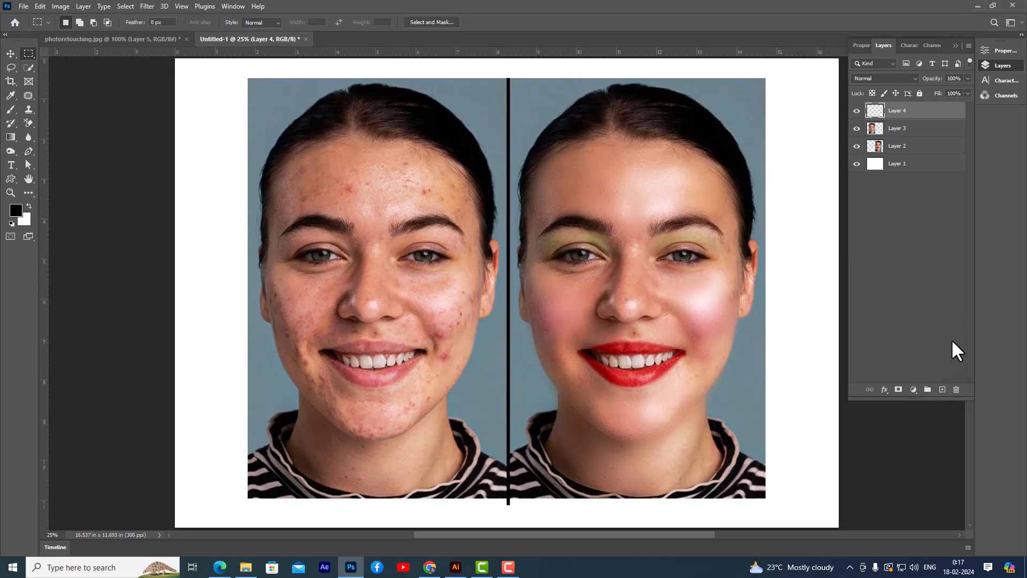
click(10, 53)
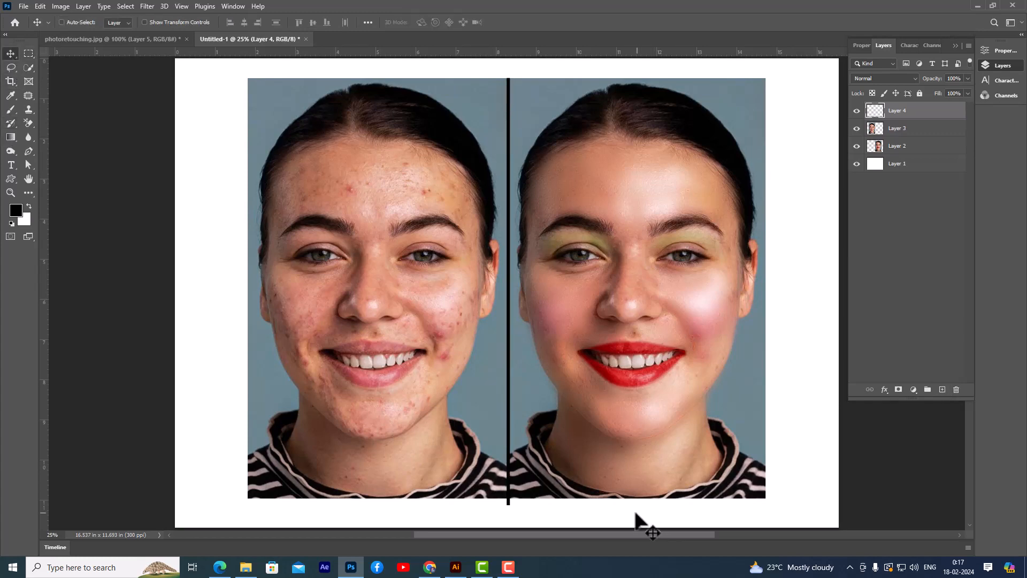
key(ctrl+t)
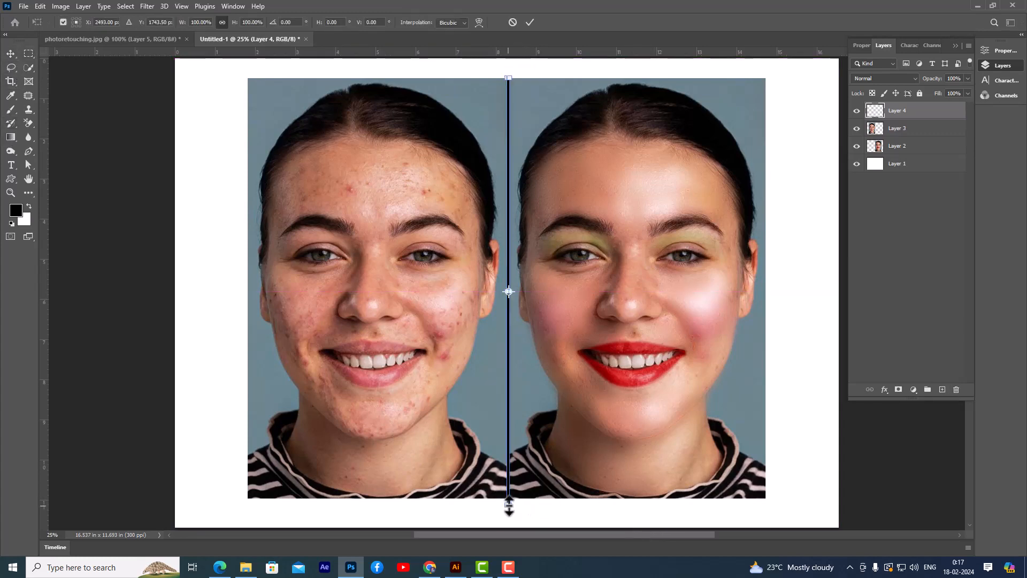
drag(509, 506, 508, 501)
key(Return)
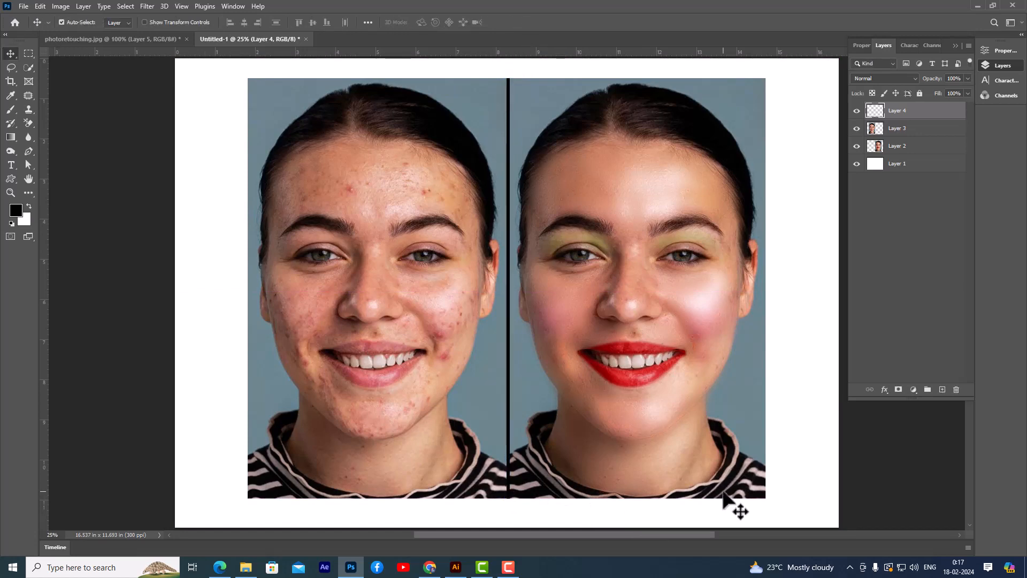
Step: Crop the canvas to a rectangular selection enclosing exactly the two portraits, and clear the selection
click(28, 53)
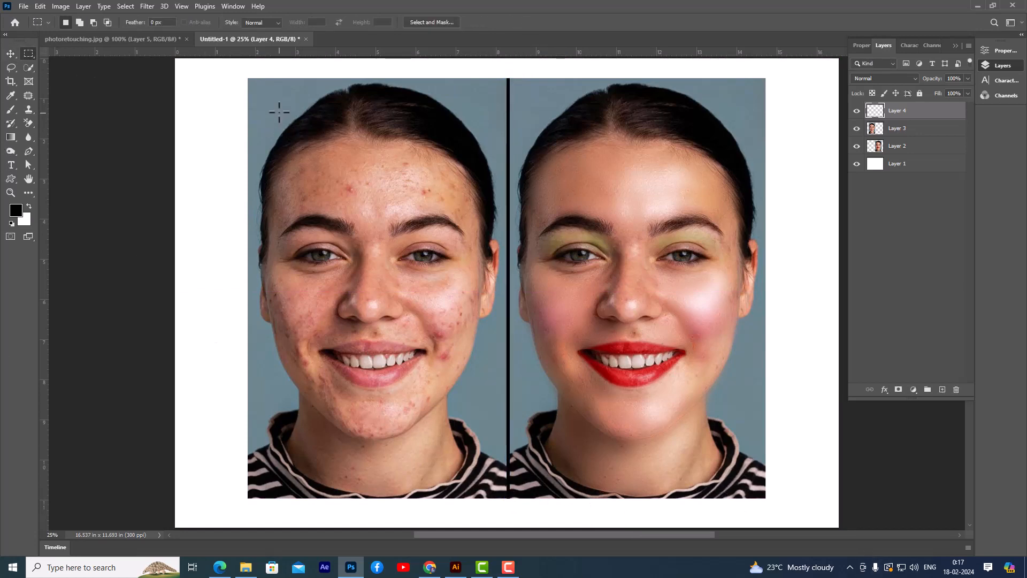
drag(248, 78, 764, 497)
click(61, 6)
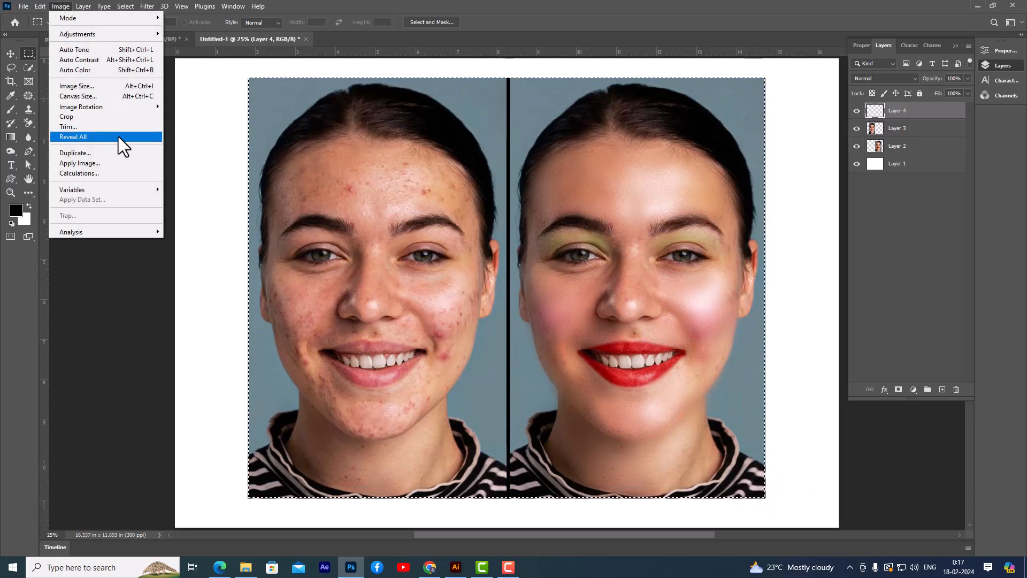
click(92, 116)
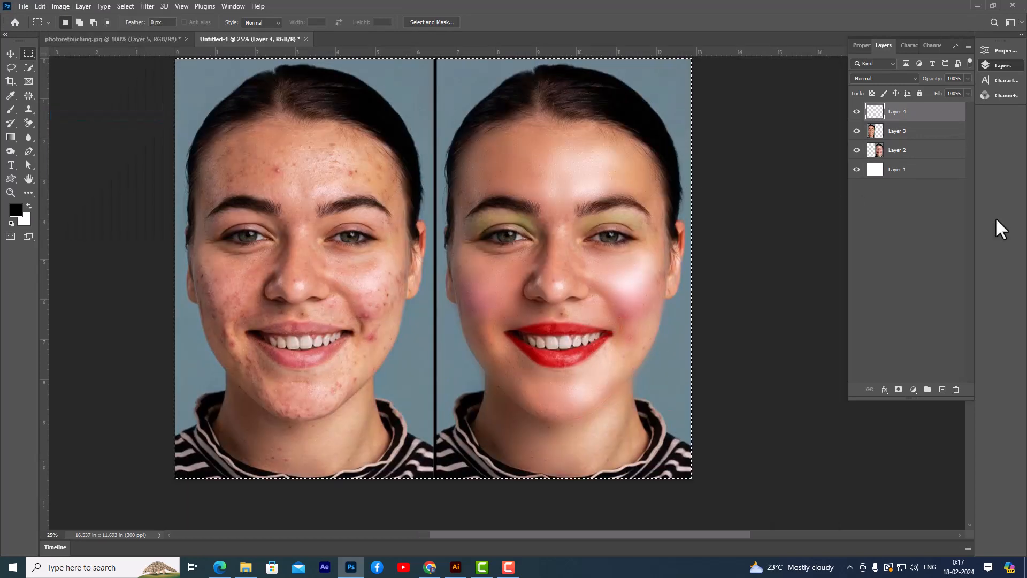
key(ctrl+d)
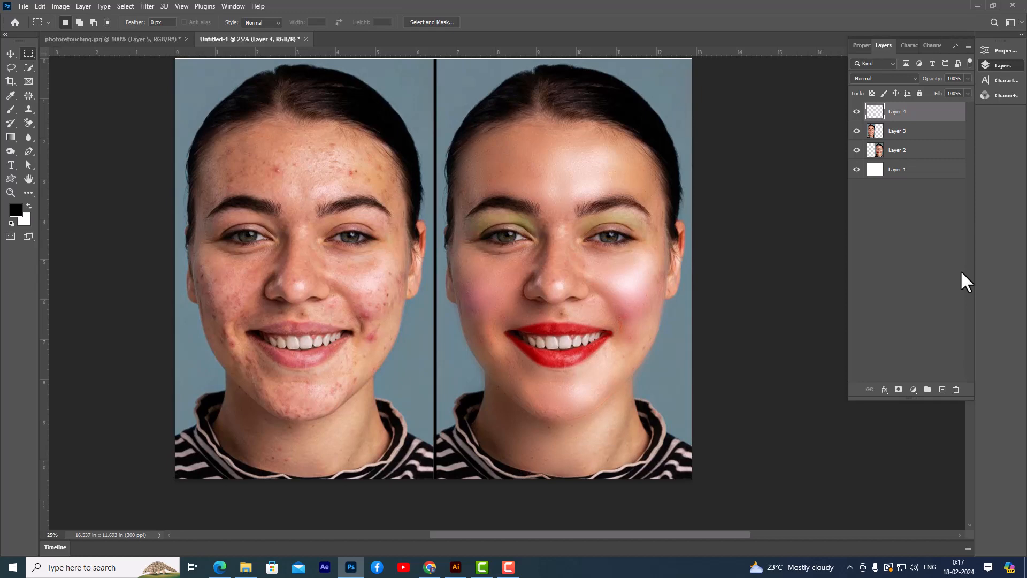
Step: Stamp all visible layers into a new top layer and remove the dark spot above the retouched portrait's upper lip with the Patch tool
key(ctrl+alt+shift+e)
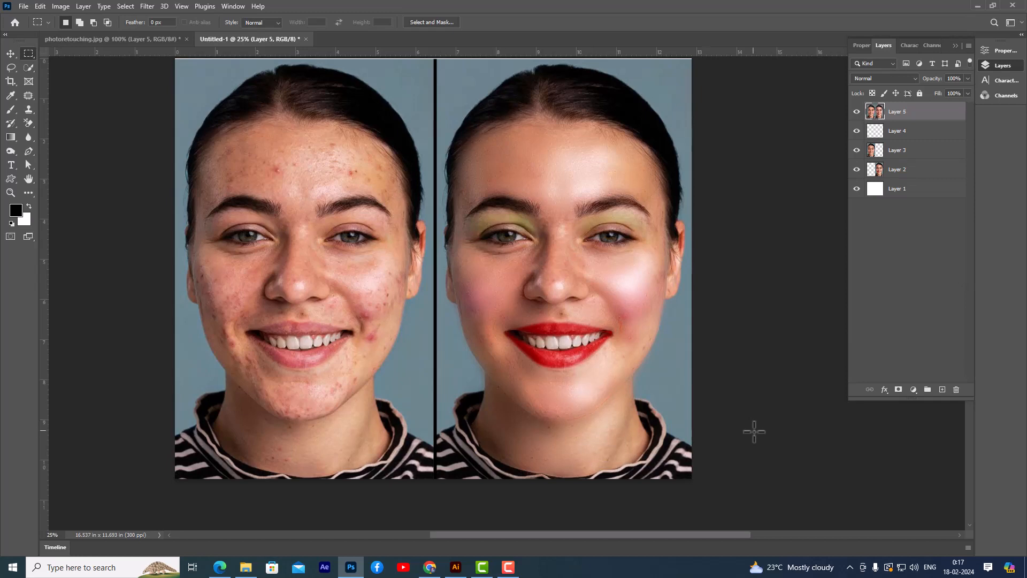
key(ctrl+plus)
key(ctrl+plus)
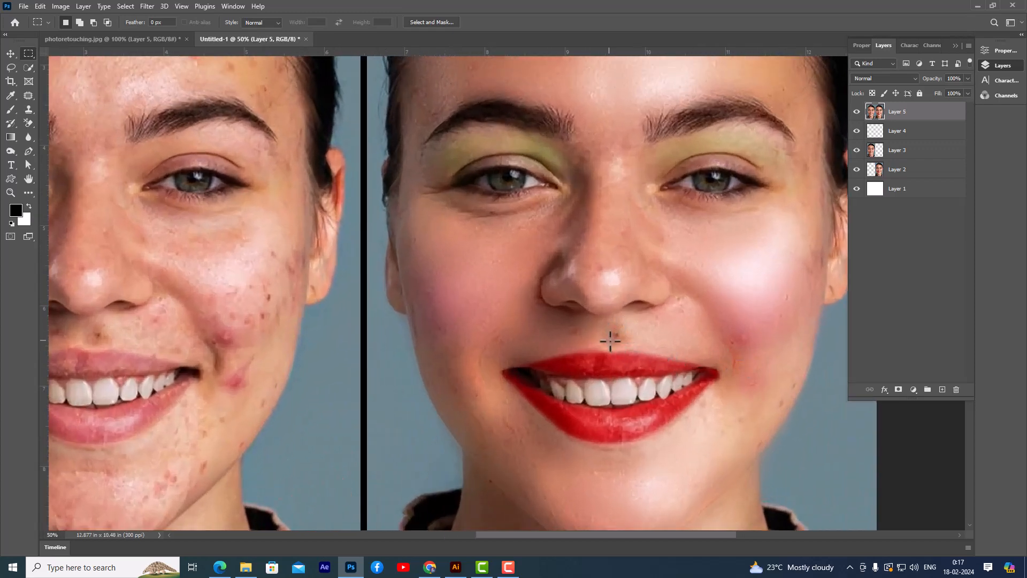
click(23, 96)
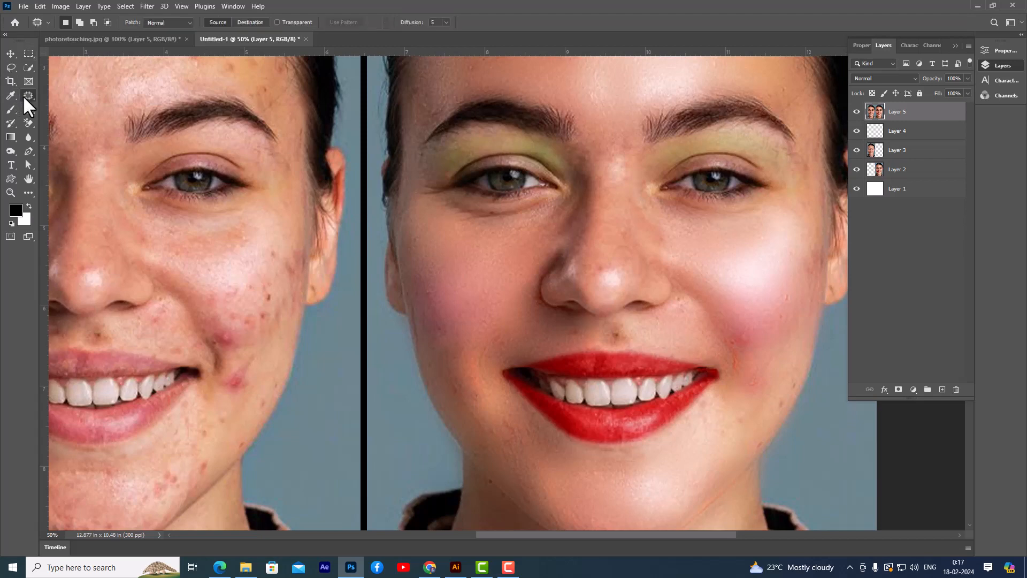
click(60, 113)
mouse_move(624, 331)
mouse_down()
mouse_move(609, 337)
mouse_move(676, 344)
mouse_up()
key(ctrl+d)
key(ctrl+minus)
key(ctrl+minus)
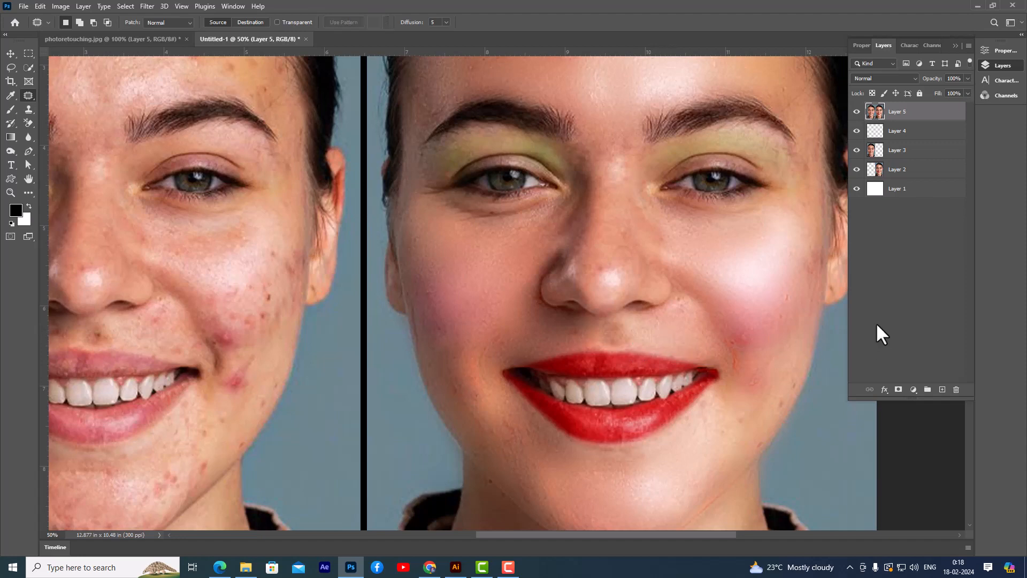